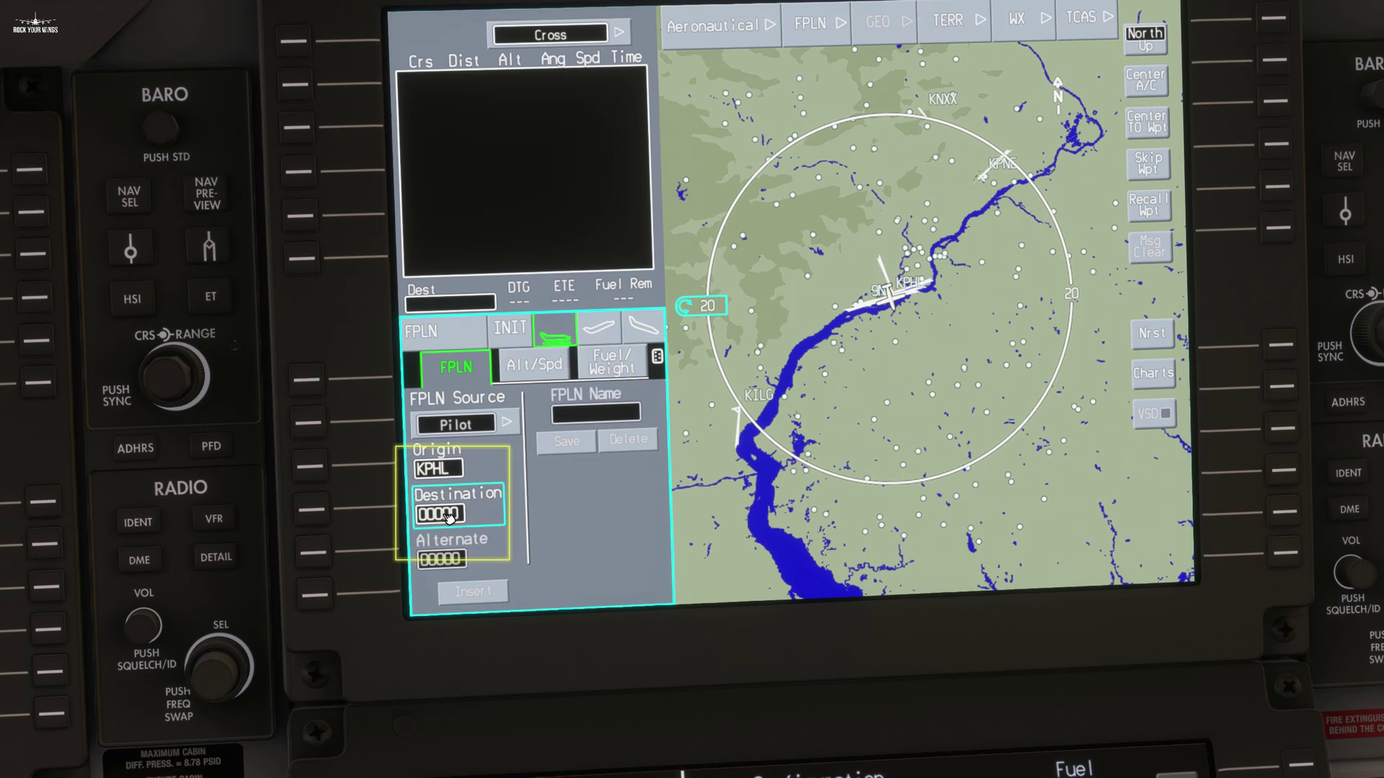
Enter KBOS as the destination airport on the flight plan page, after origin KPHL.
click(448, 516)
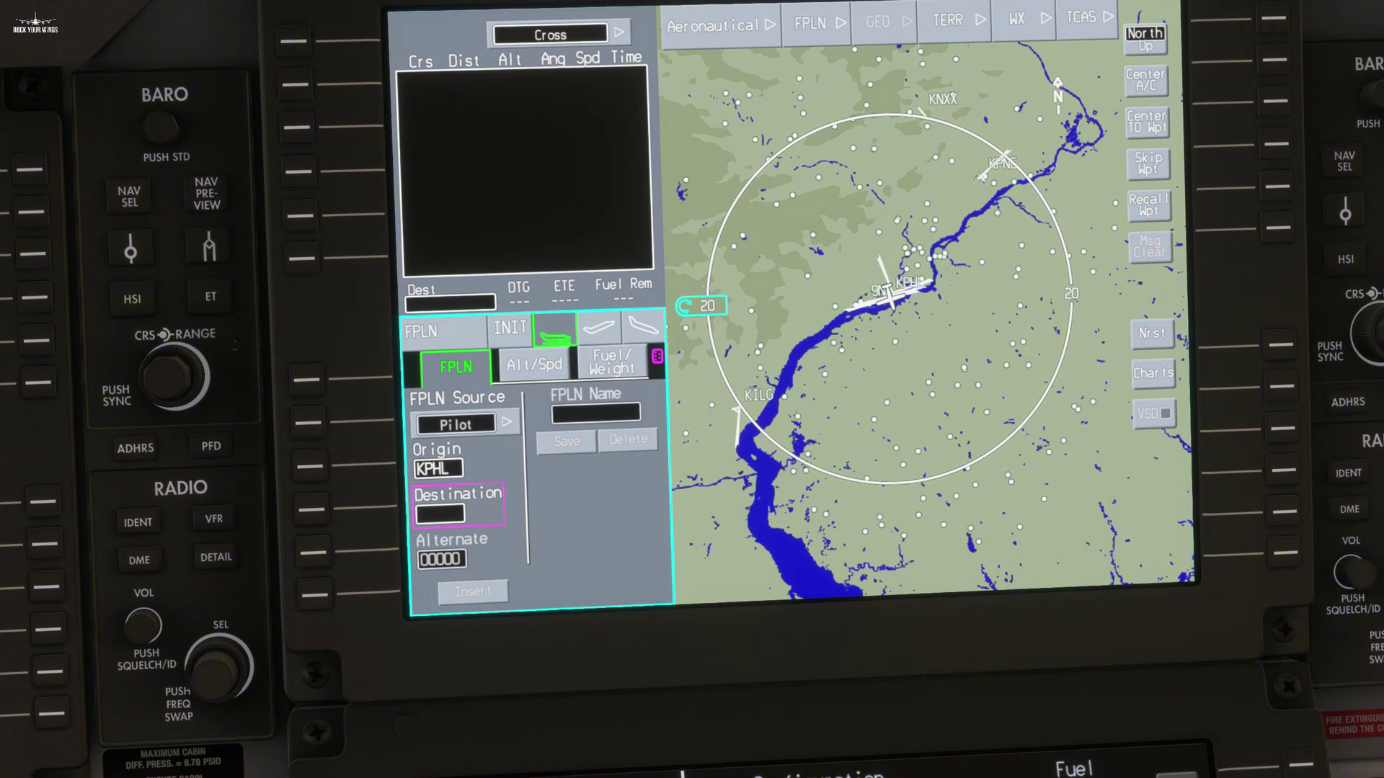
text(KBOS)
key(Return)
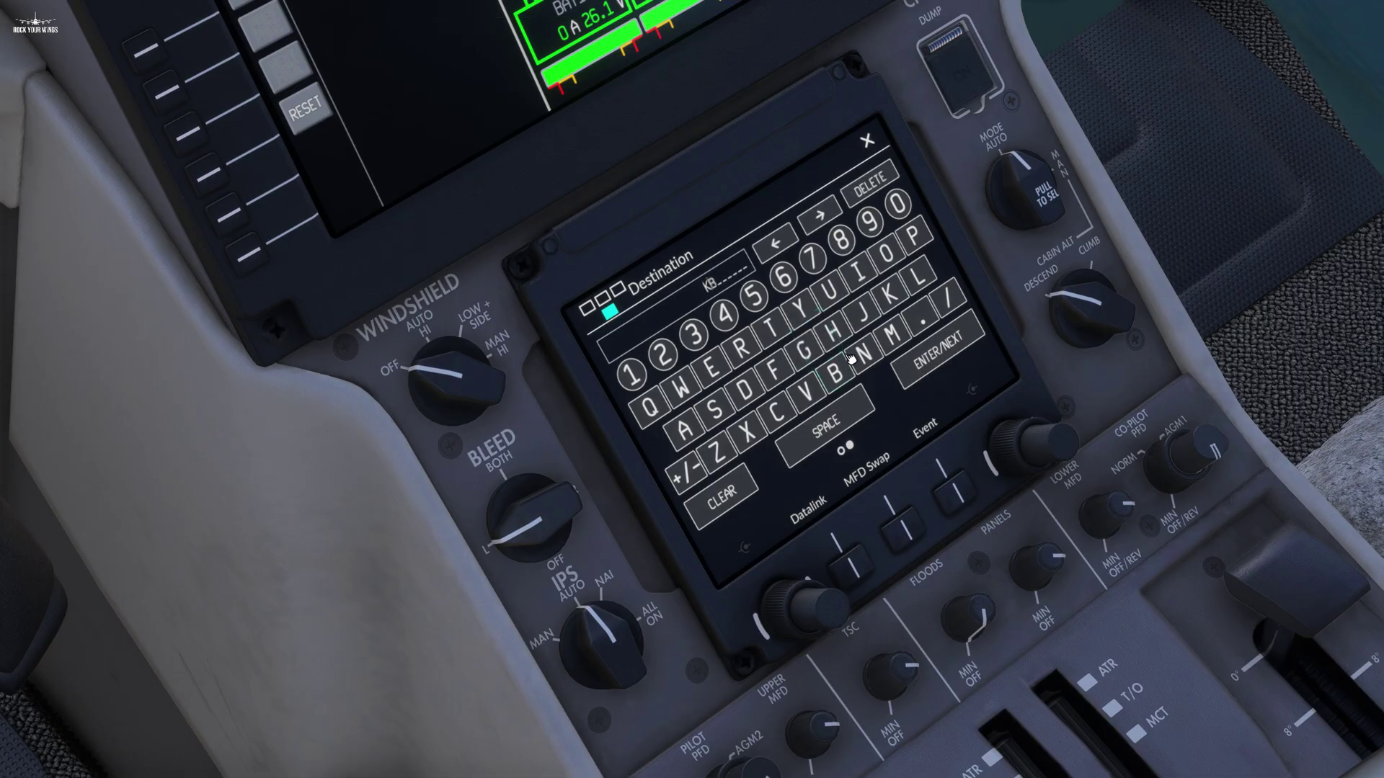
click(886, 252)
click(715, 409)
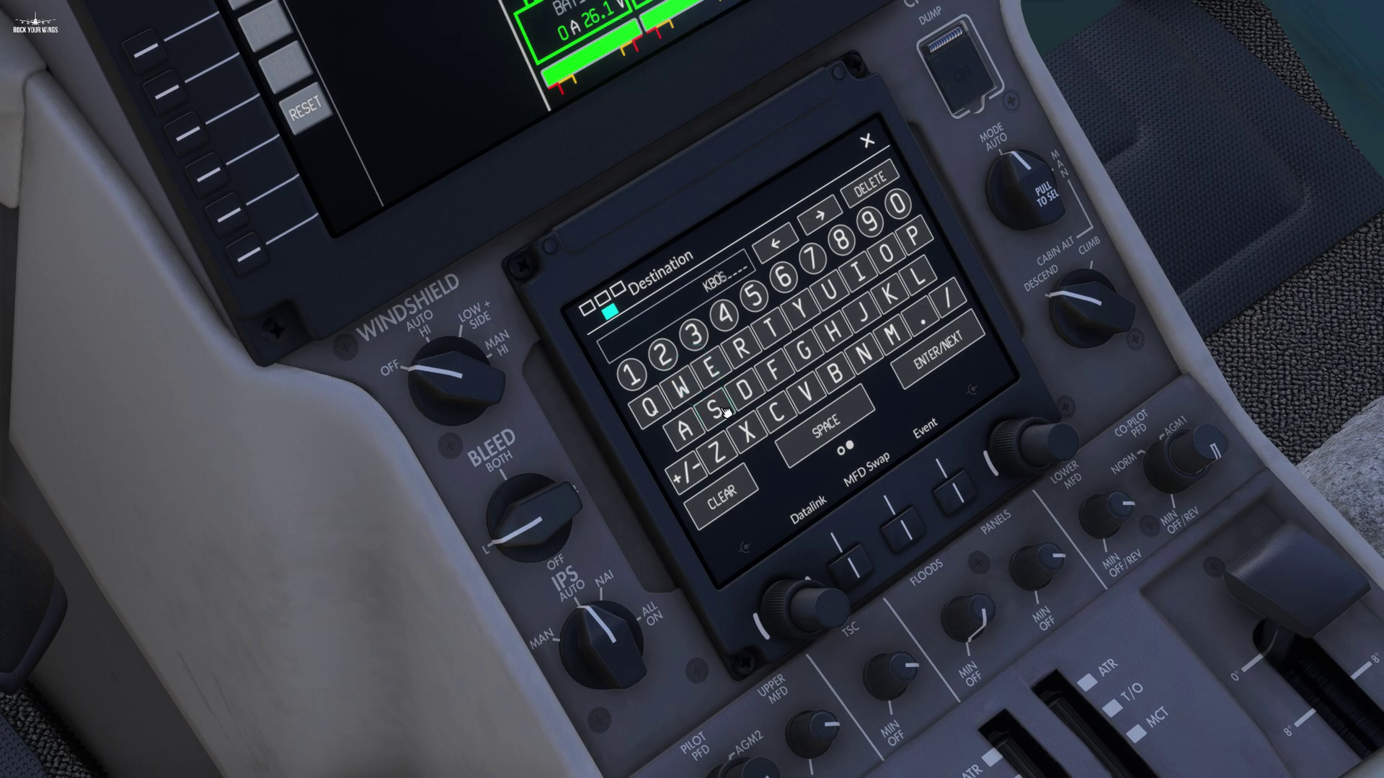
click(941, 358)
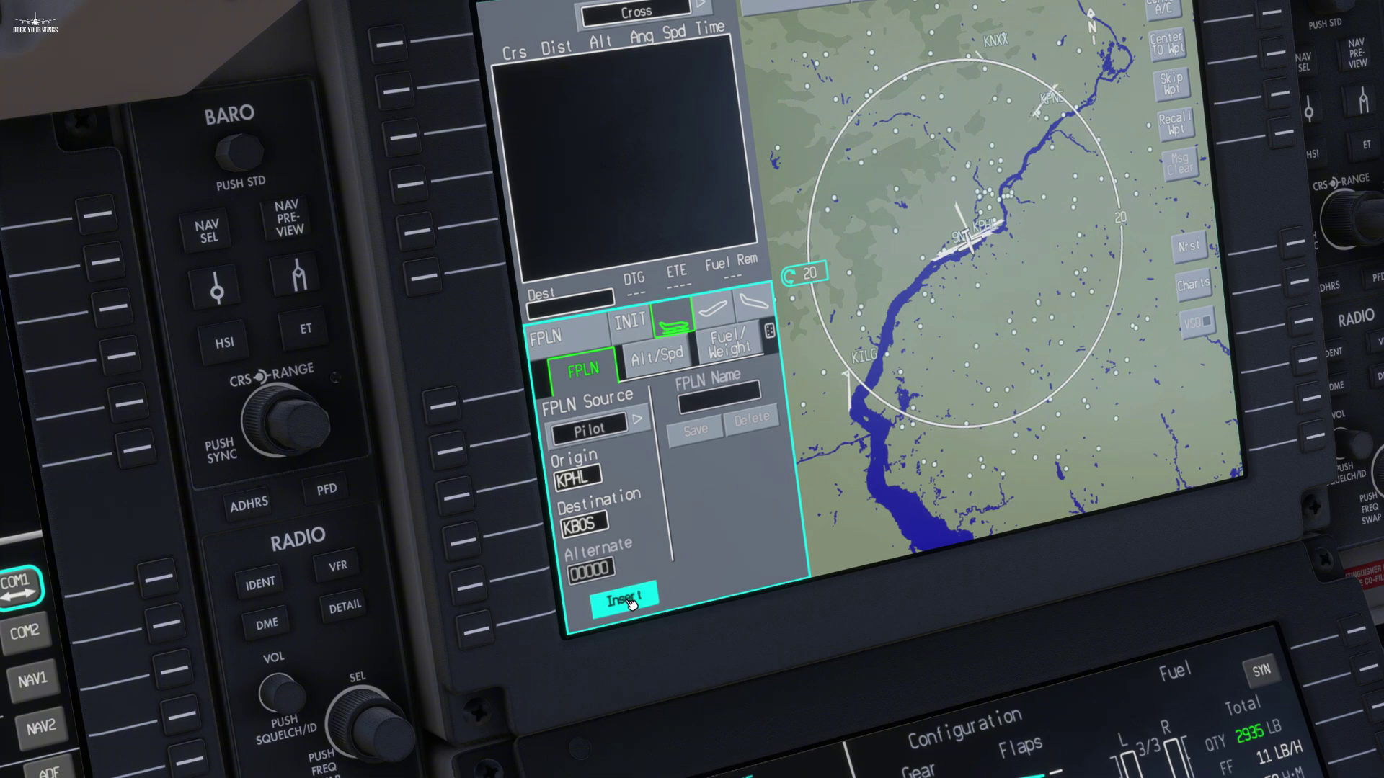
Insert and activate the KPHL–KBOS plan, then zoom the map range out and back to check the route.
click(634, 600)
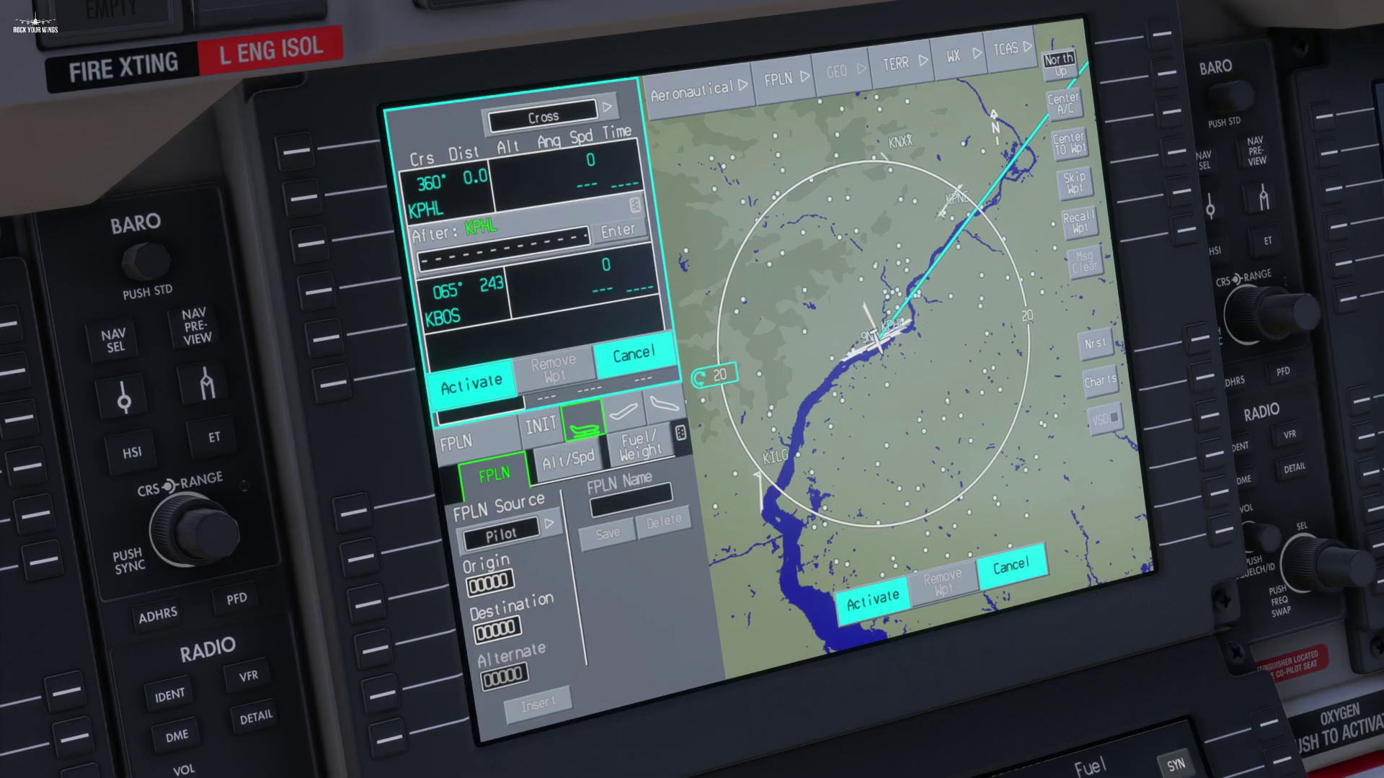
click(481, 389)
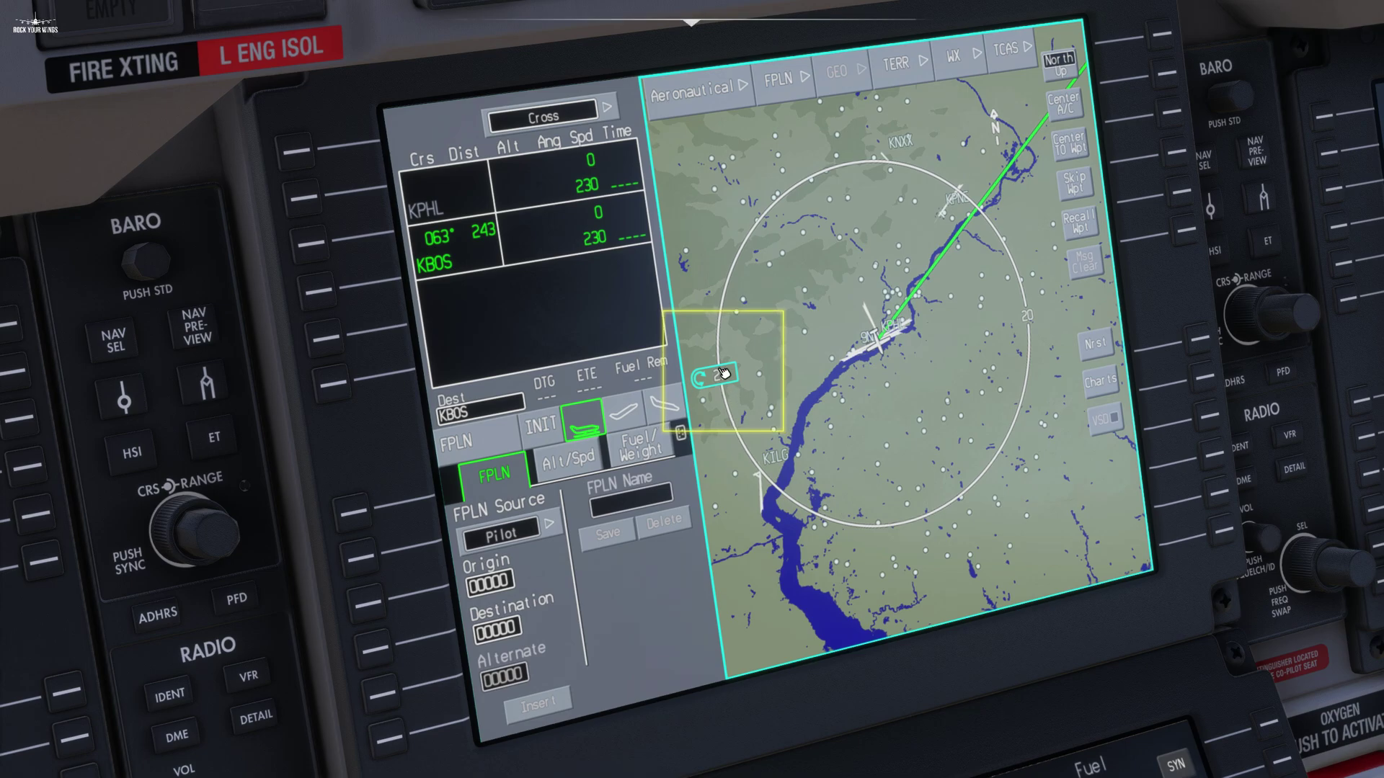
scroll(722, 375, up, 10)
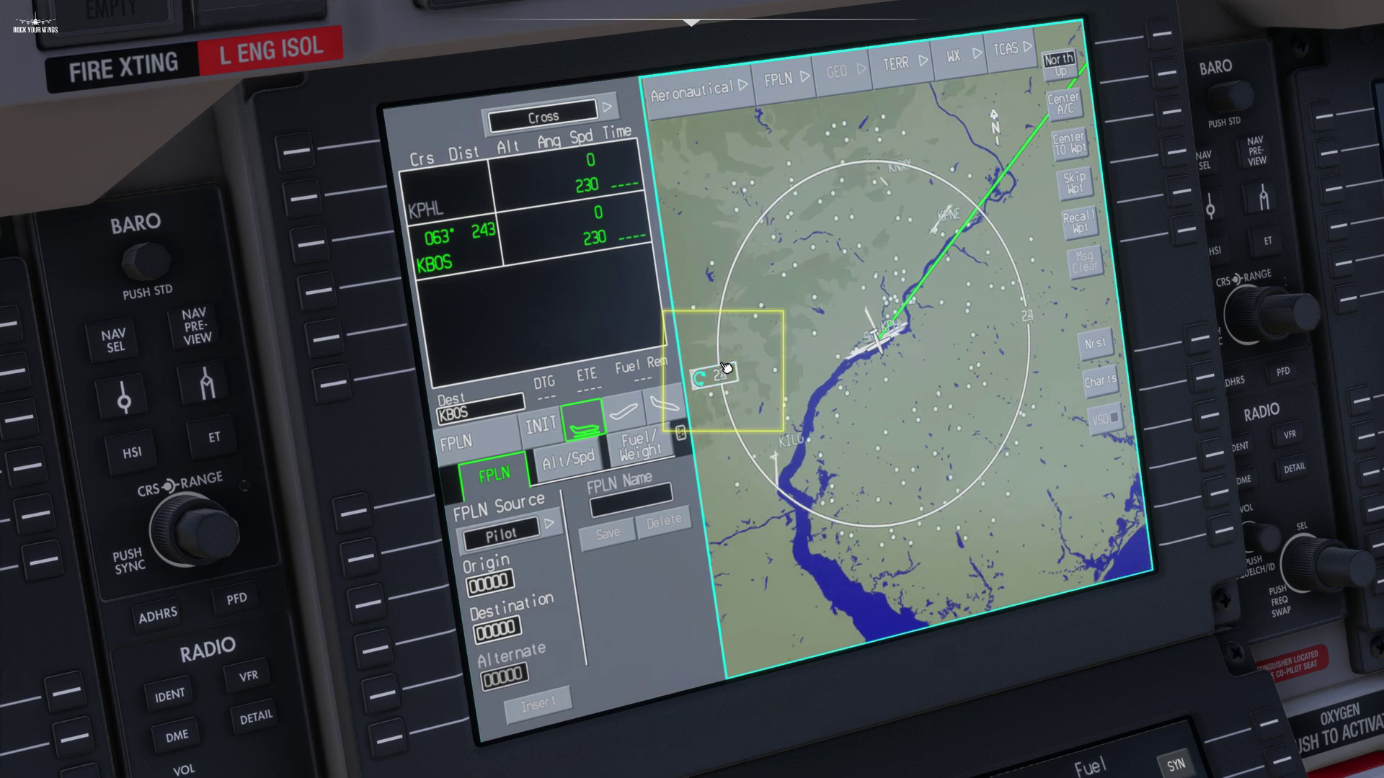
scroll(738, 310, up, 10)
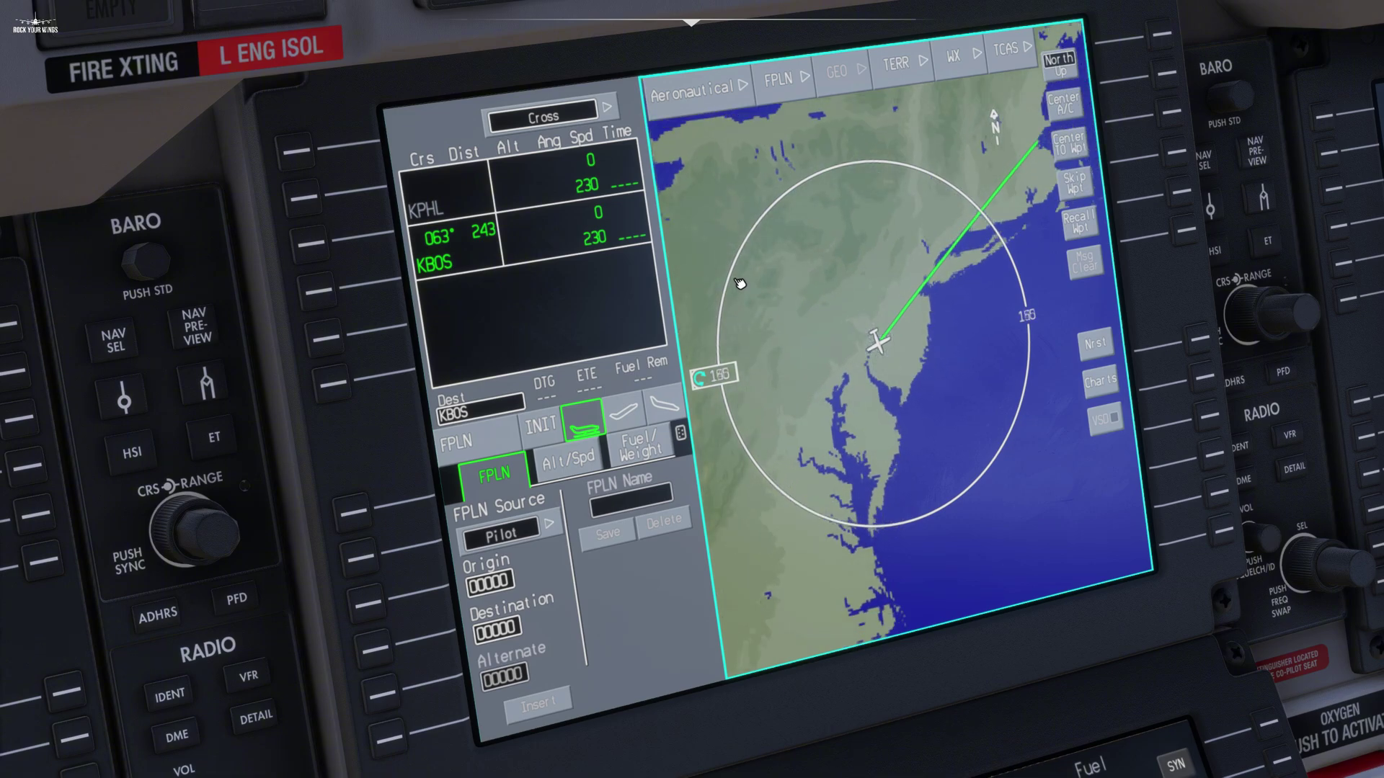
scroll(736, 259, down, 6)
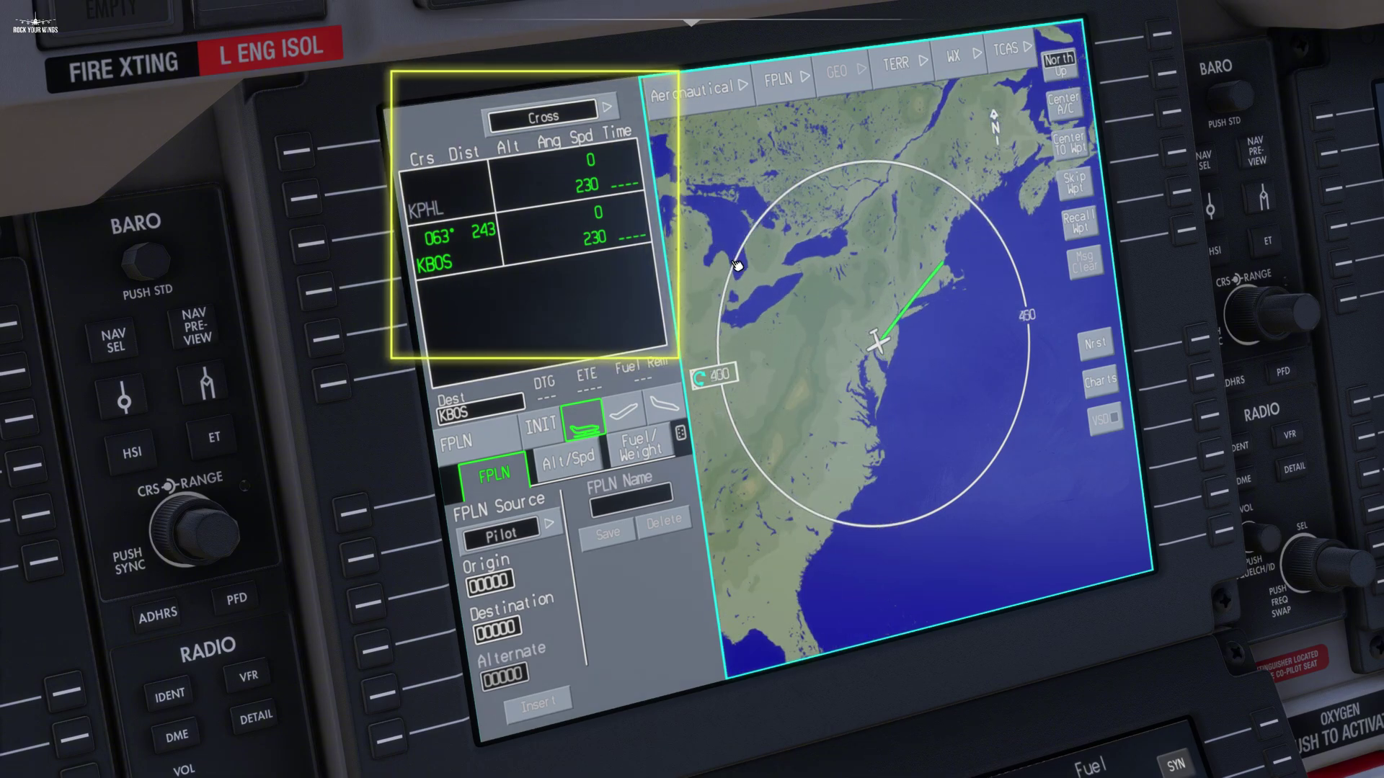
scroll(736, 274, down, 5)
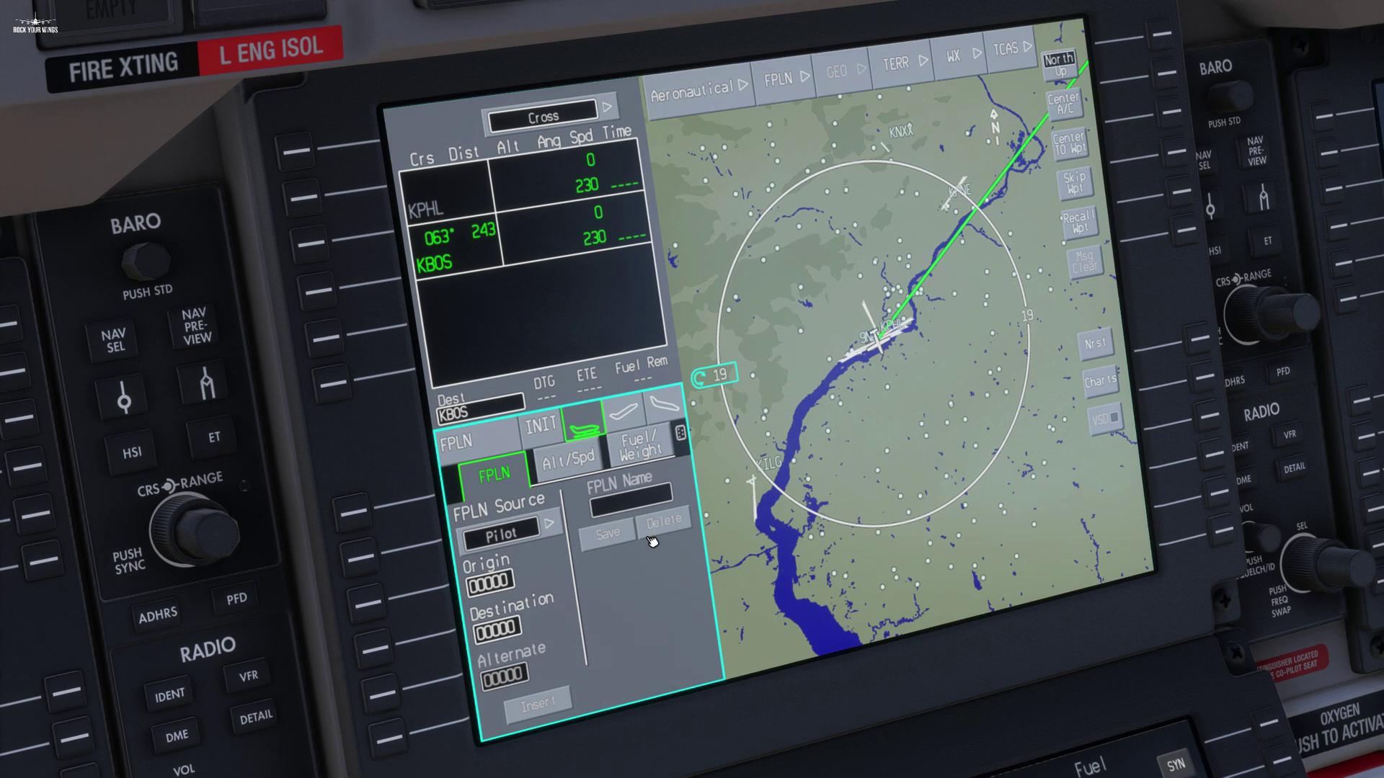
Set cruise speed to Mach .700 / 280 kt and initial cruise altitude to FL230.
click(573, 463)
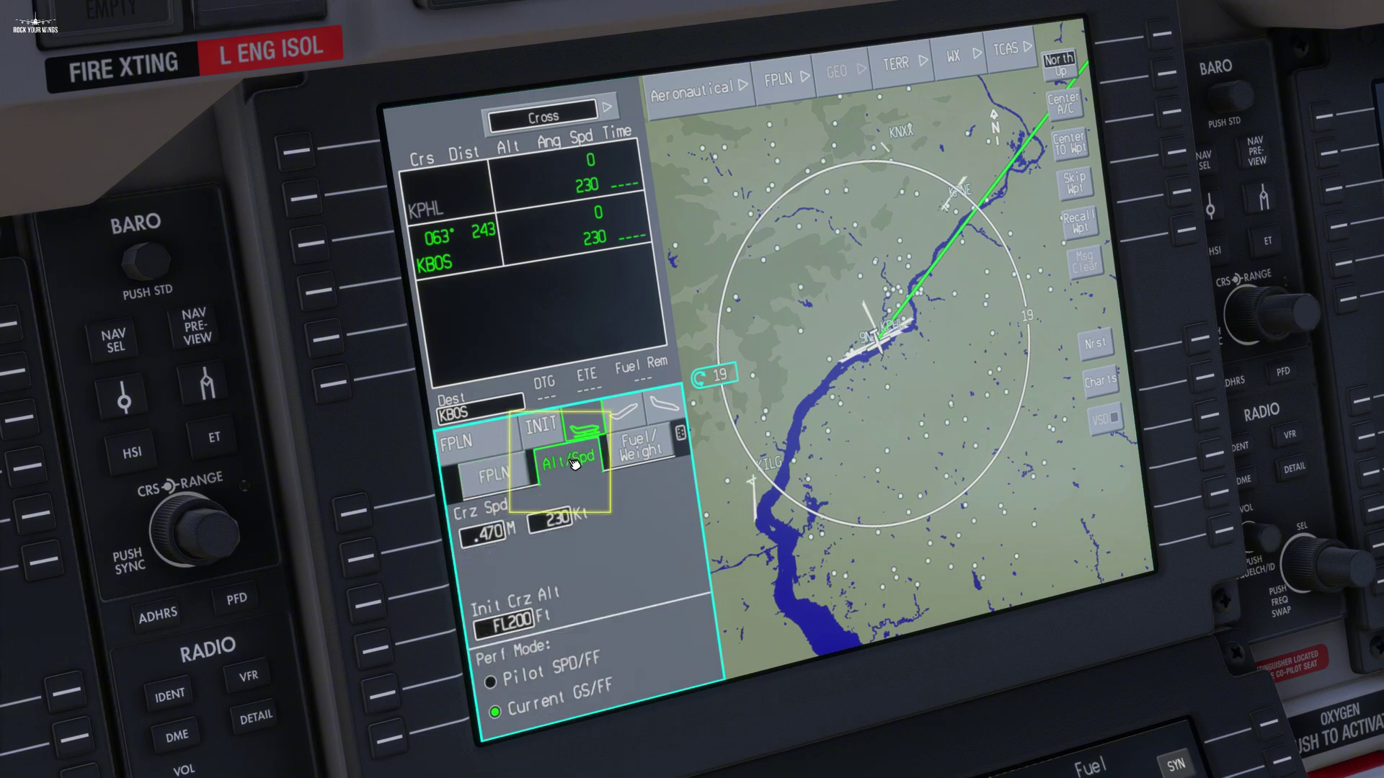
click(490, 537)
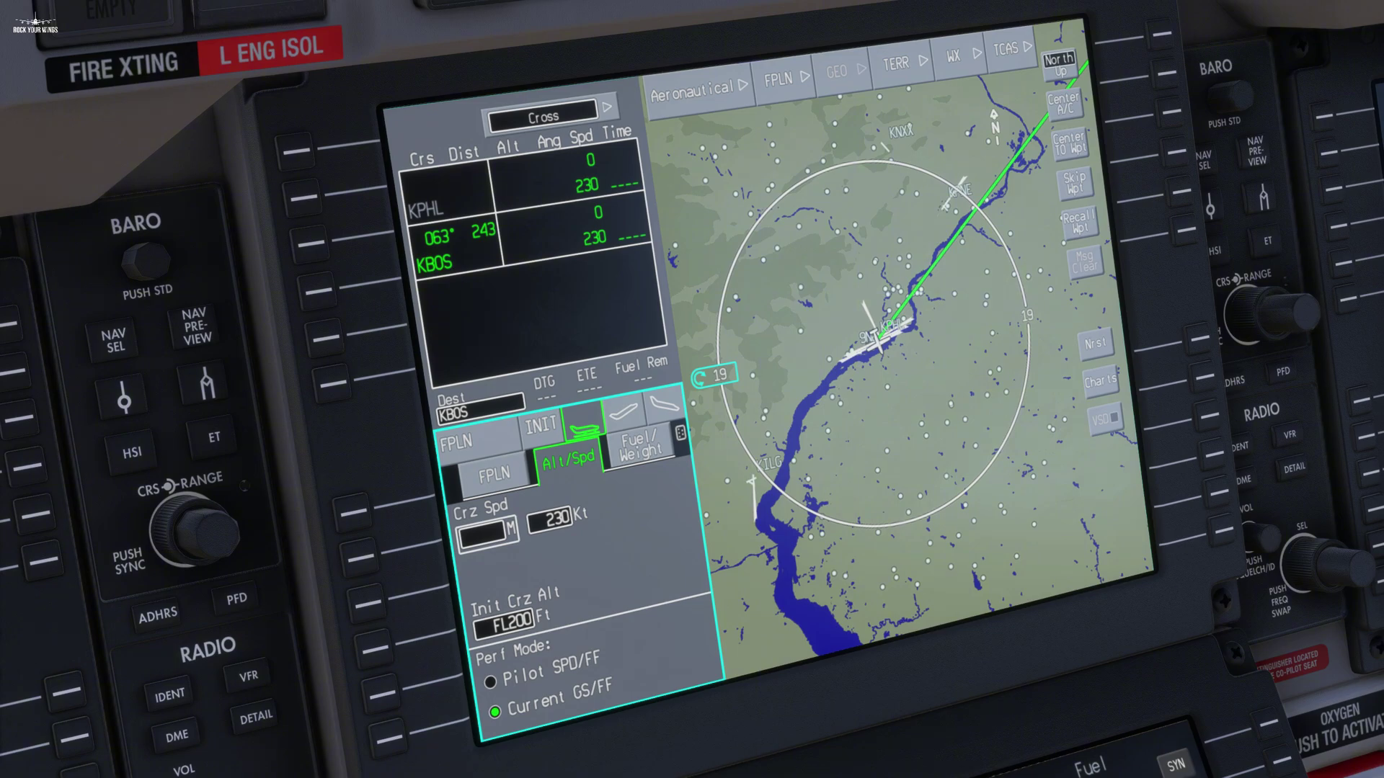
key(alt+2)
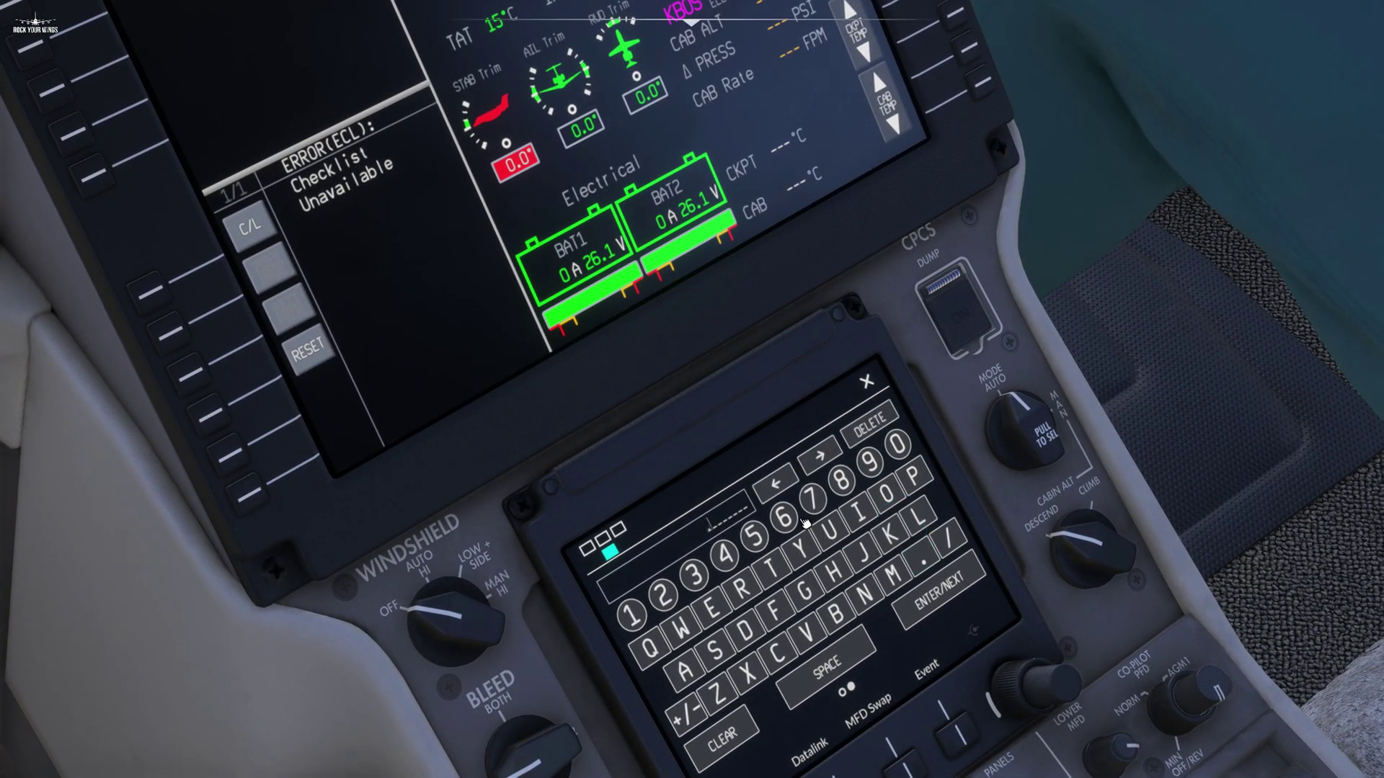
click(816, 506)
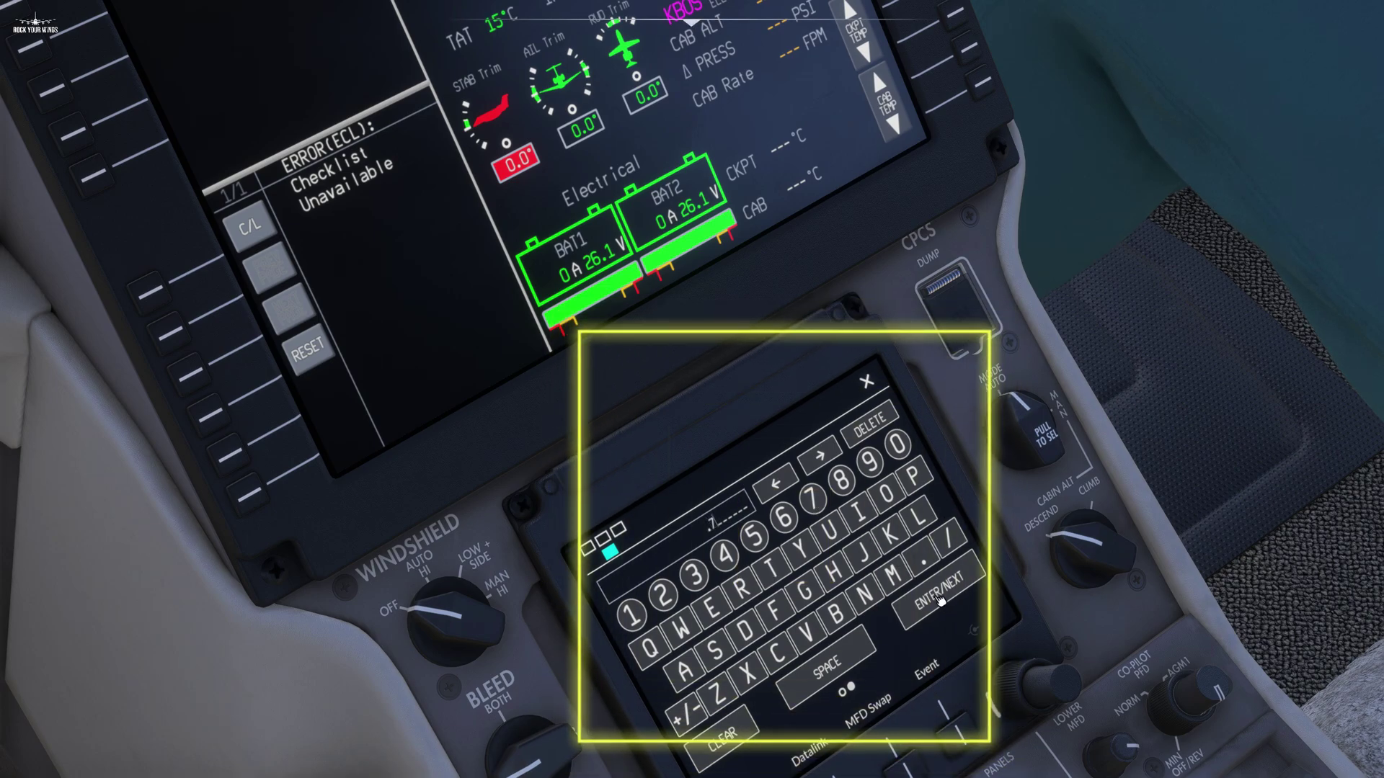
click(939, 600)
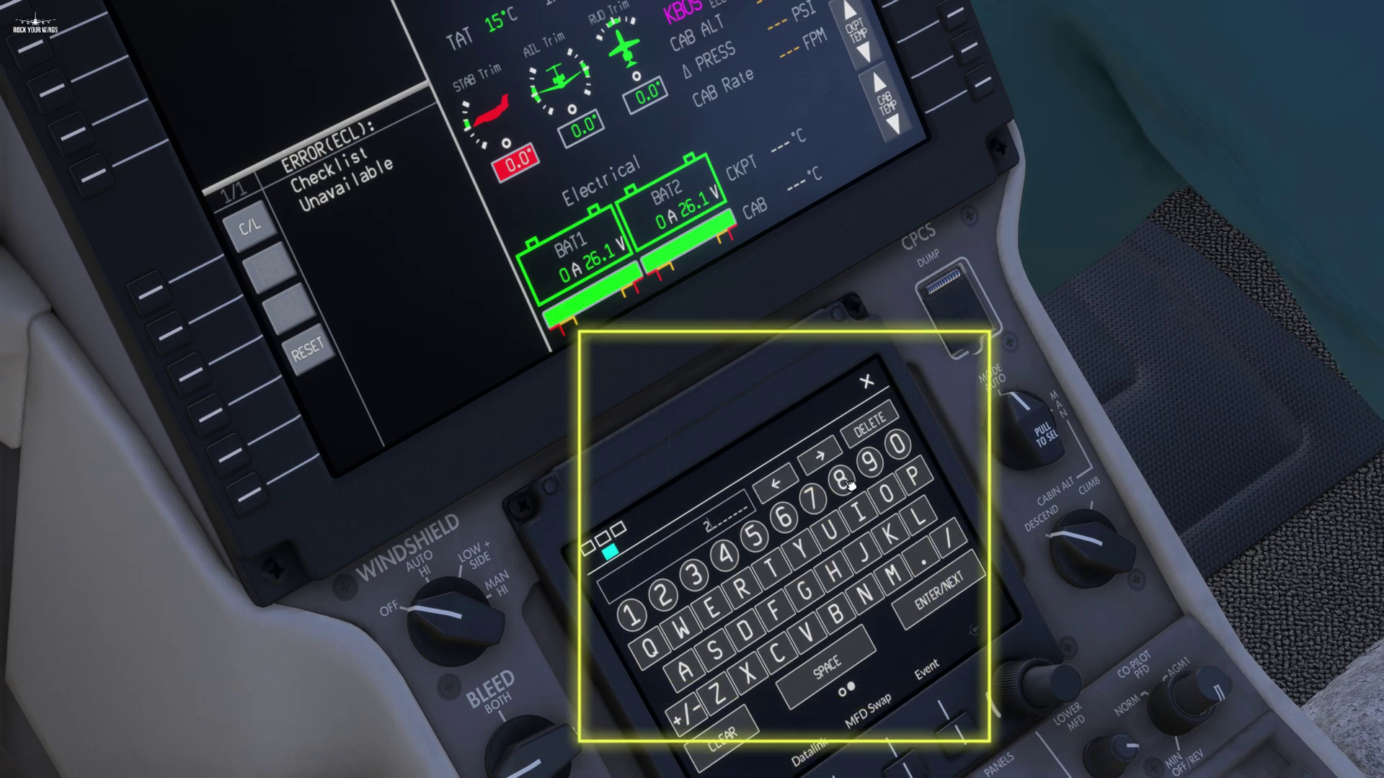
click(845, 481)
click(897, 443)
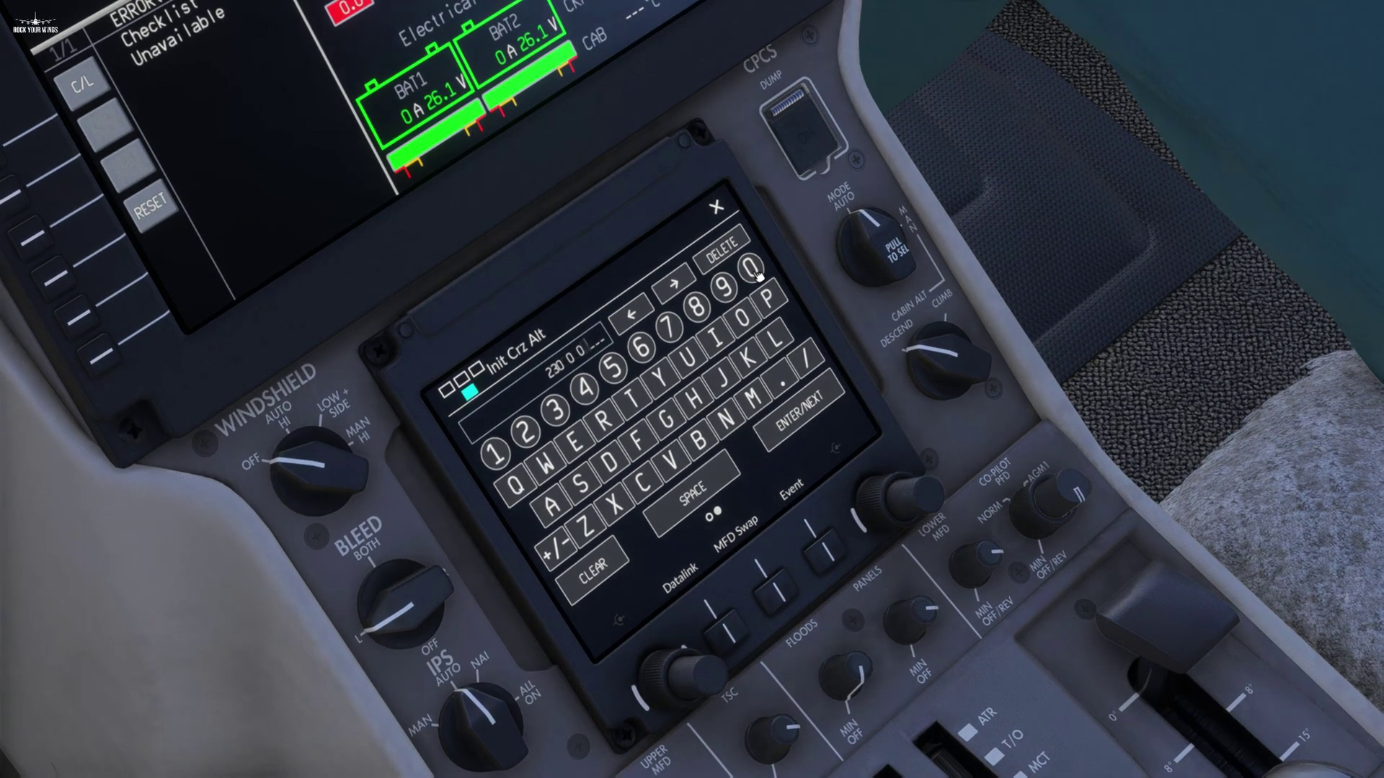
click(754, 271)
click(754, 271)
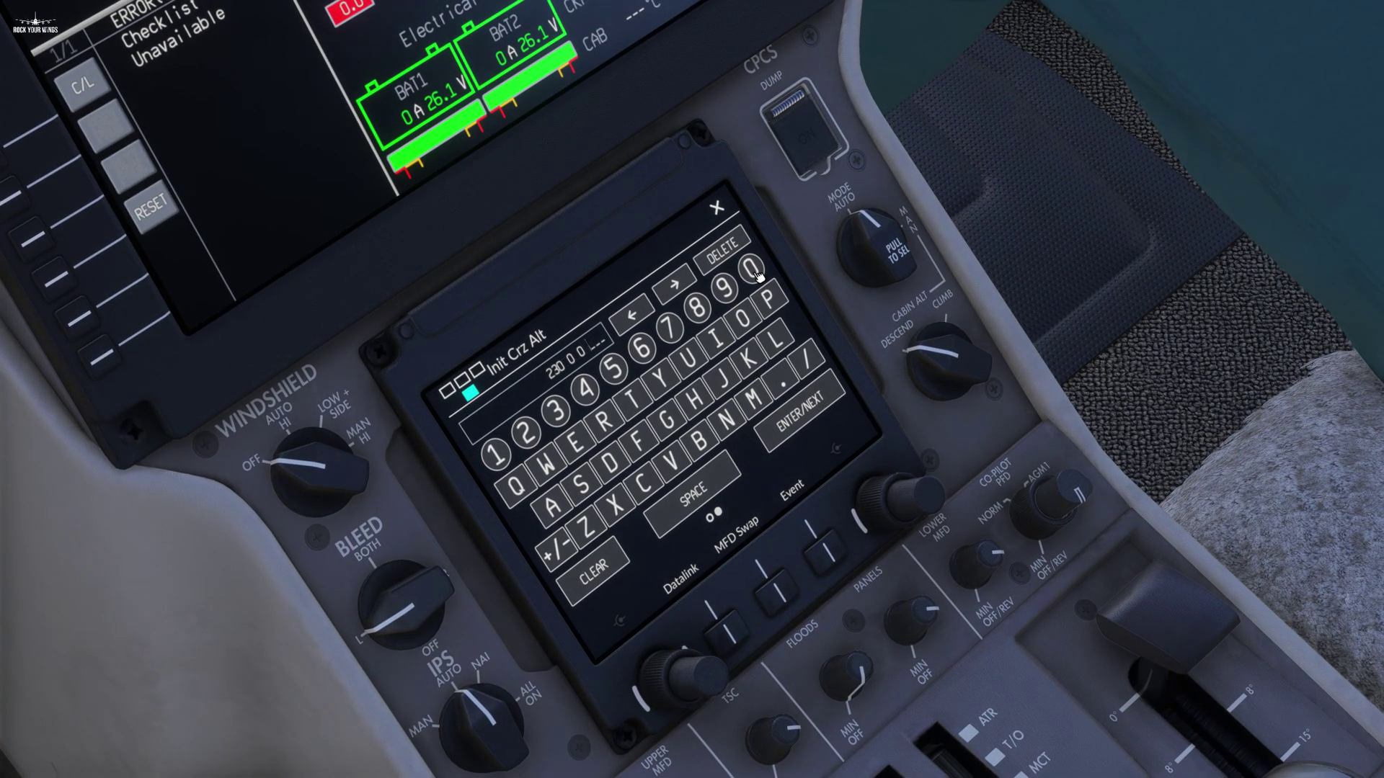
click(800, 413)
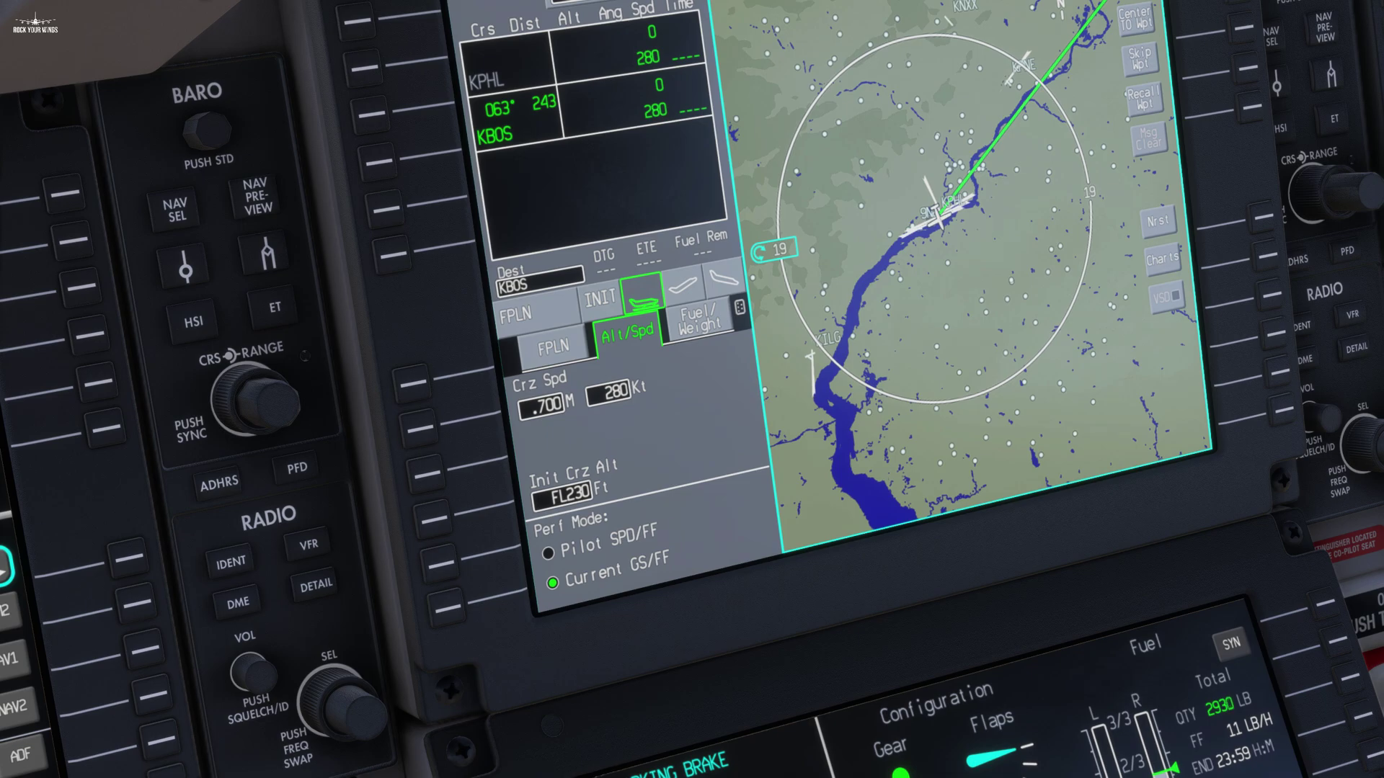
Confirm BOW 11000 lb, 2934 lb fuel, 4 passengers and 100 lb cargo, then compute the weights.
click(700, 328)
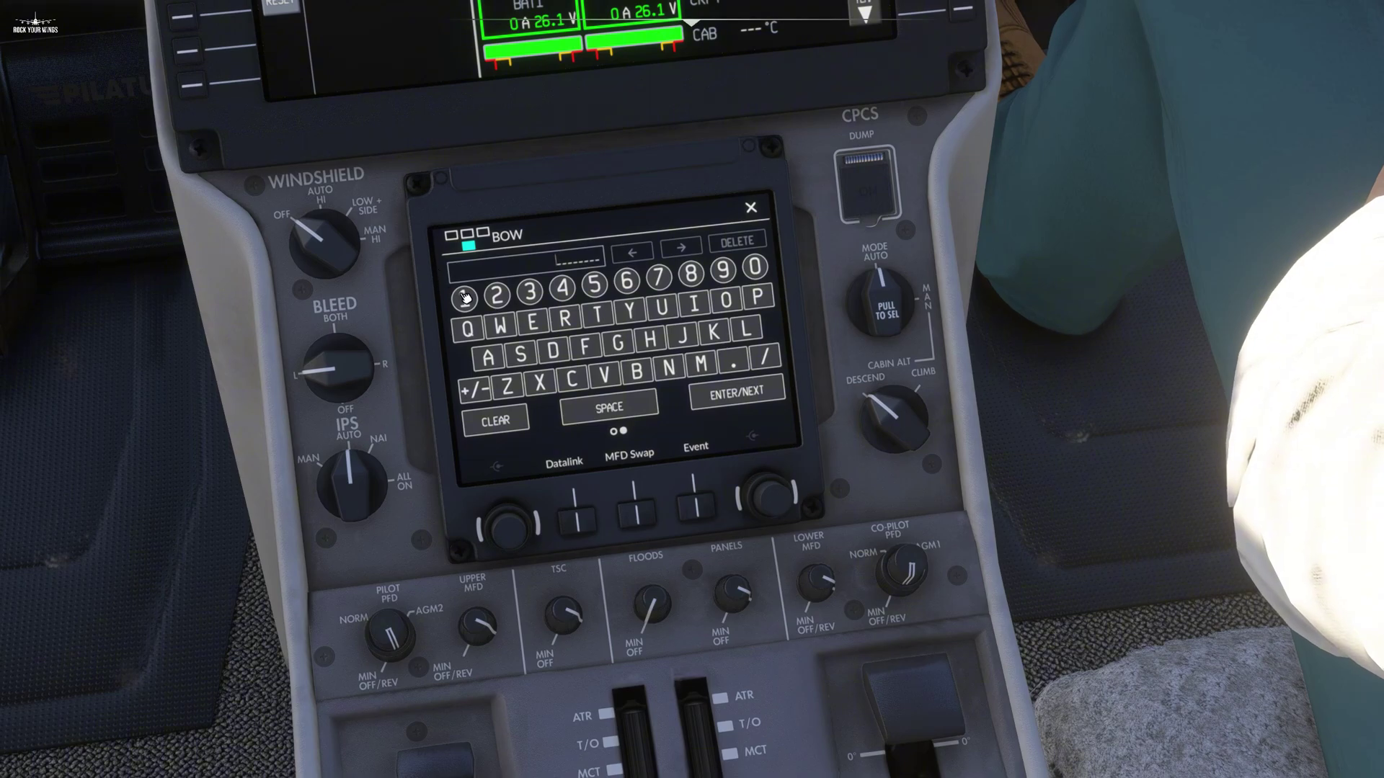
click(735, 400)
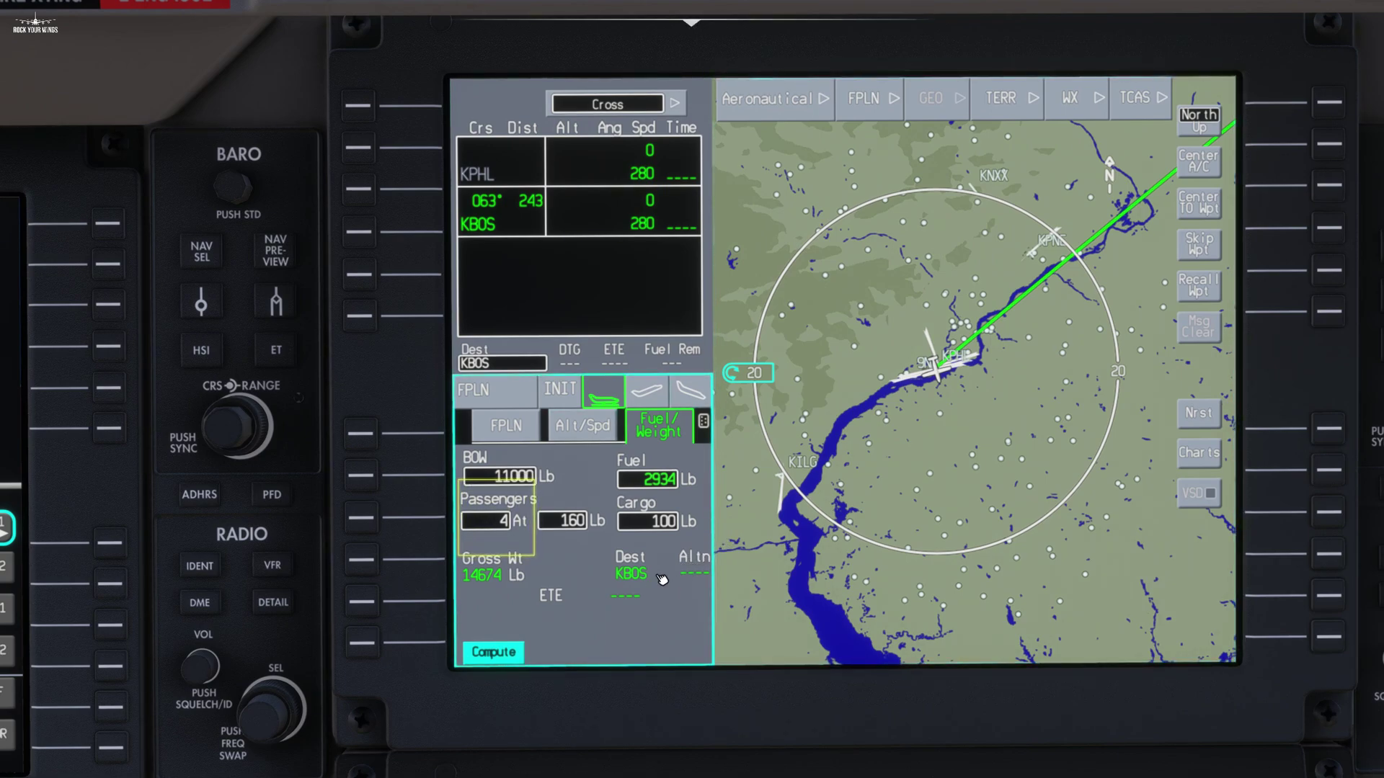
scroll(653, 620, down, 1)
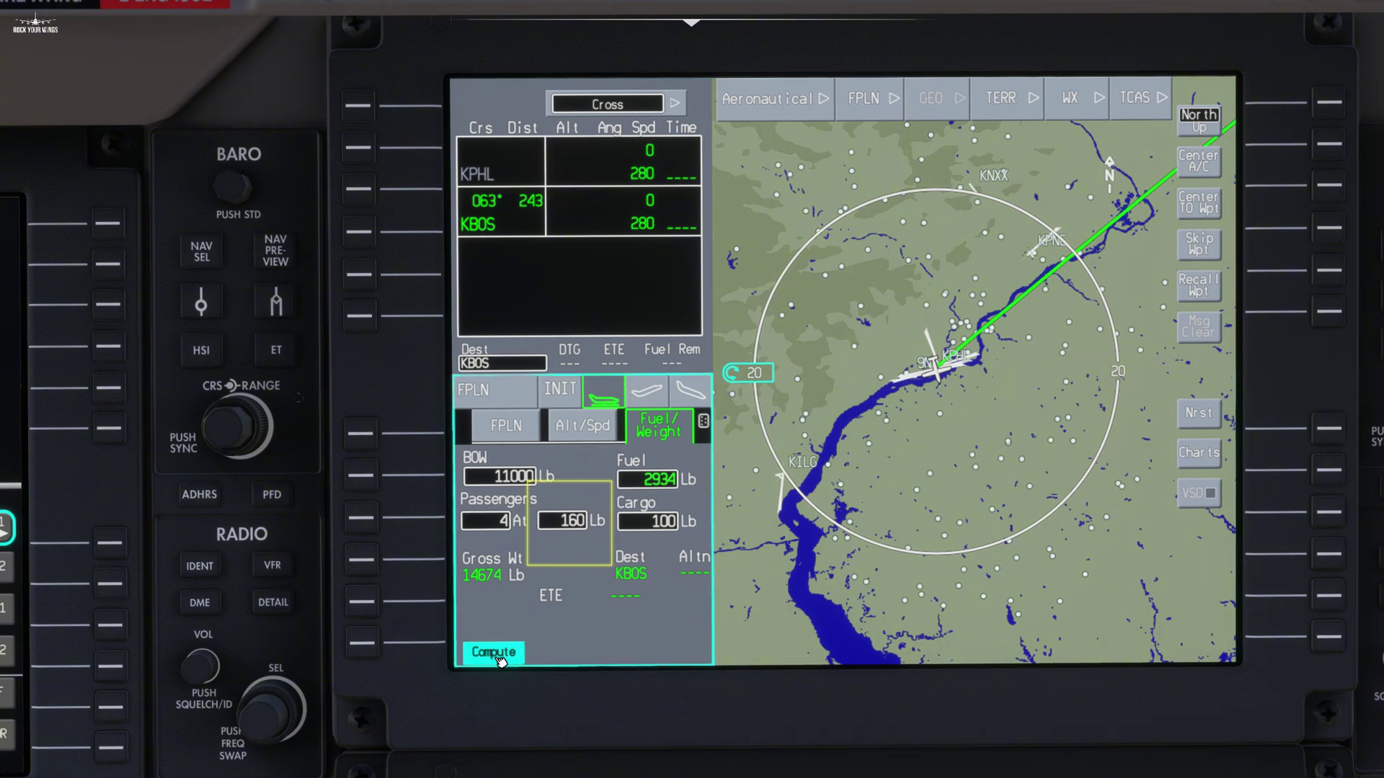
scroll(500, 659, down, 1)
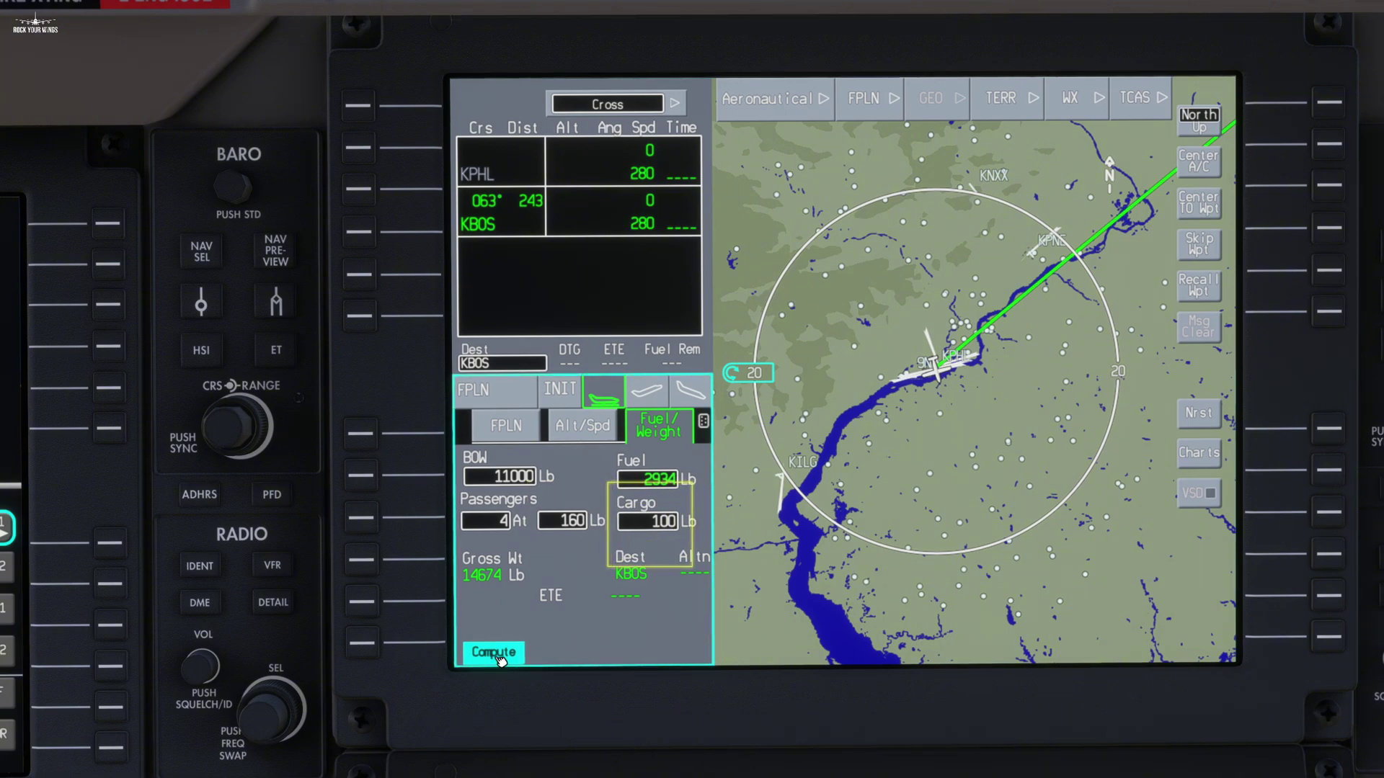
click(494, 652)
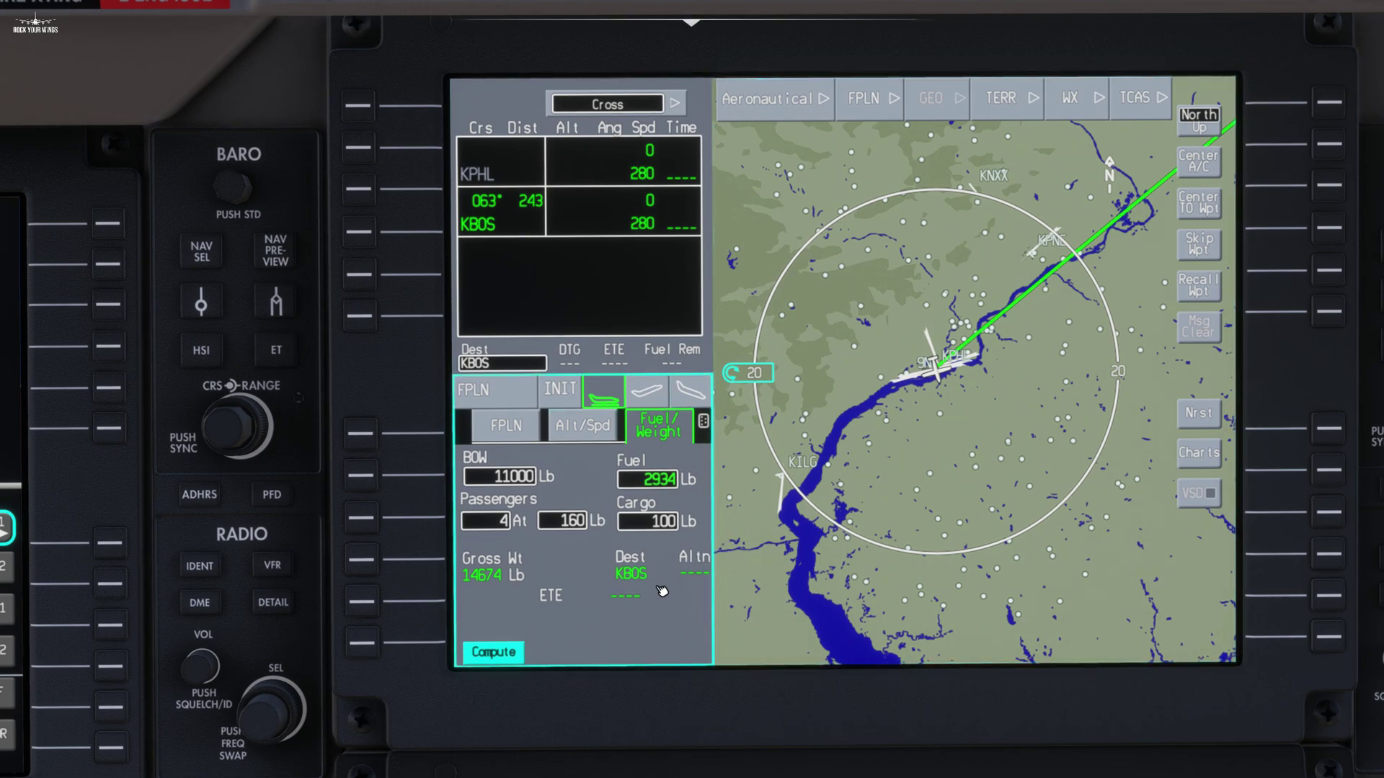
click(497, 652)
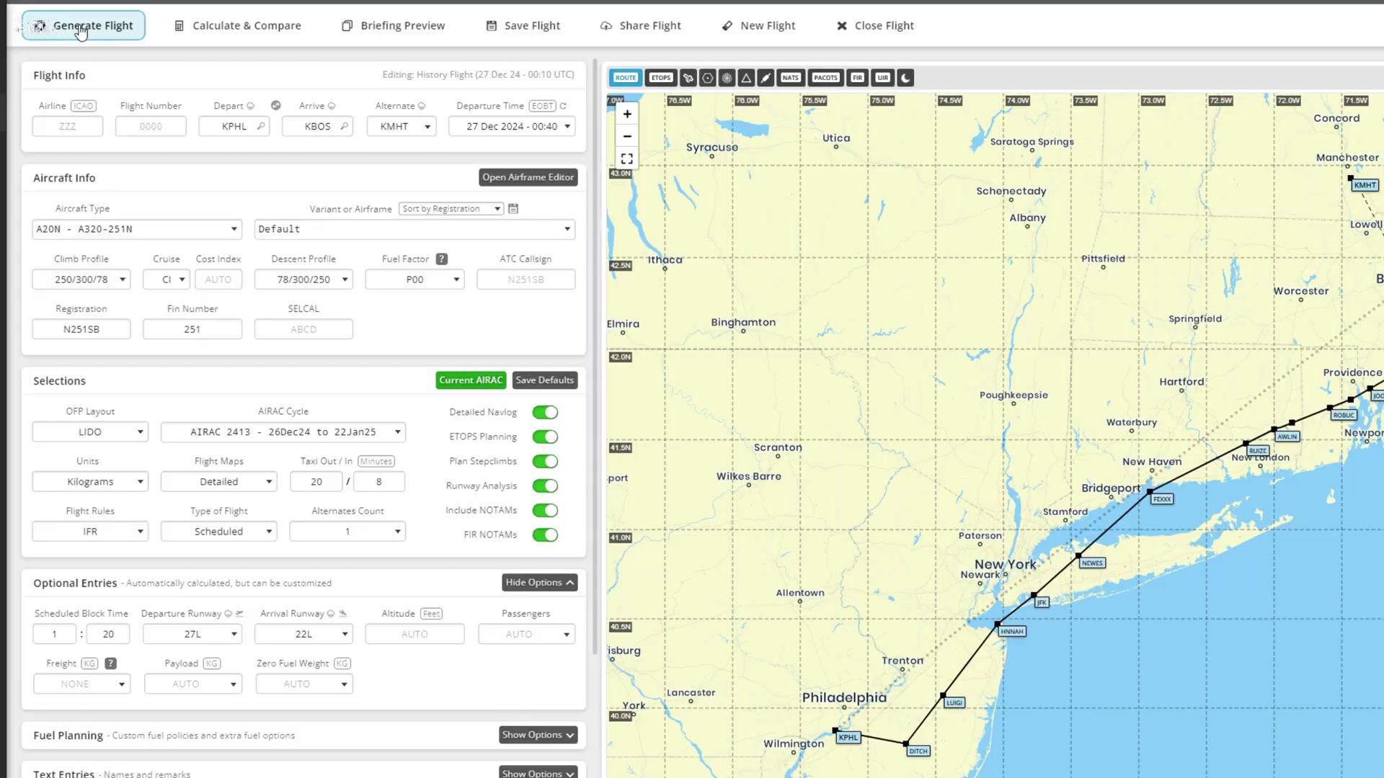
Generate the SimBrief KPHL–KBOS flight plan routed through DITCH.
click(80, 30)
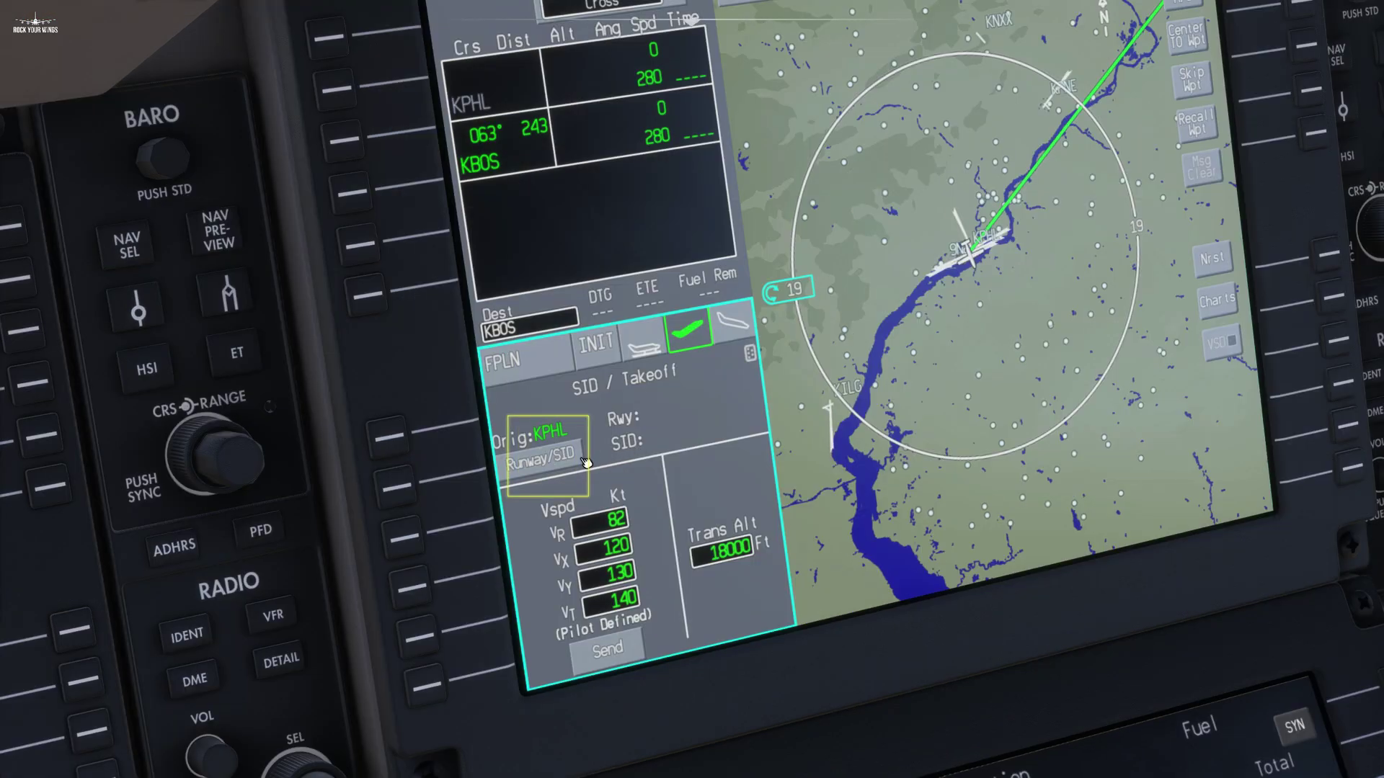
Set the KPHL departure to runway 27L with the PHL3 SID, then insert and activate it.
click(544, 555)
click(551, 512)
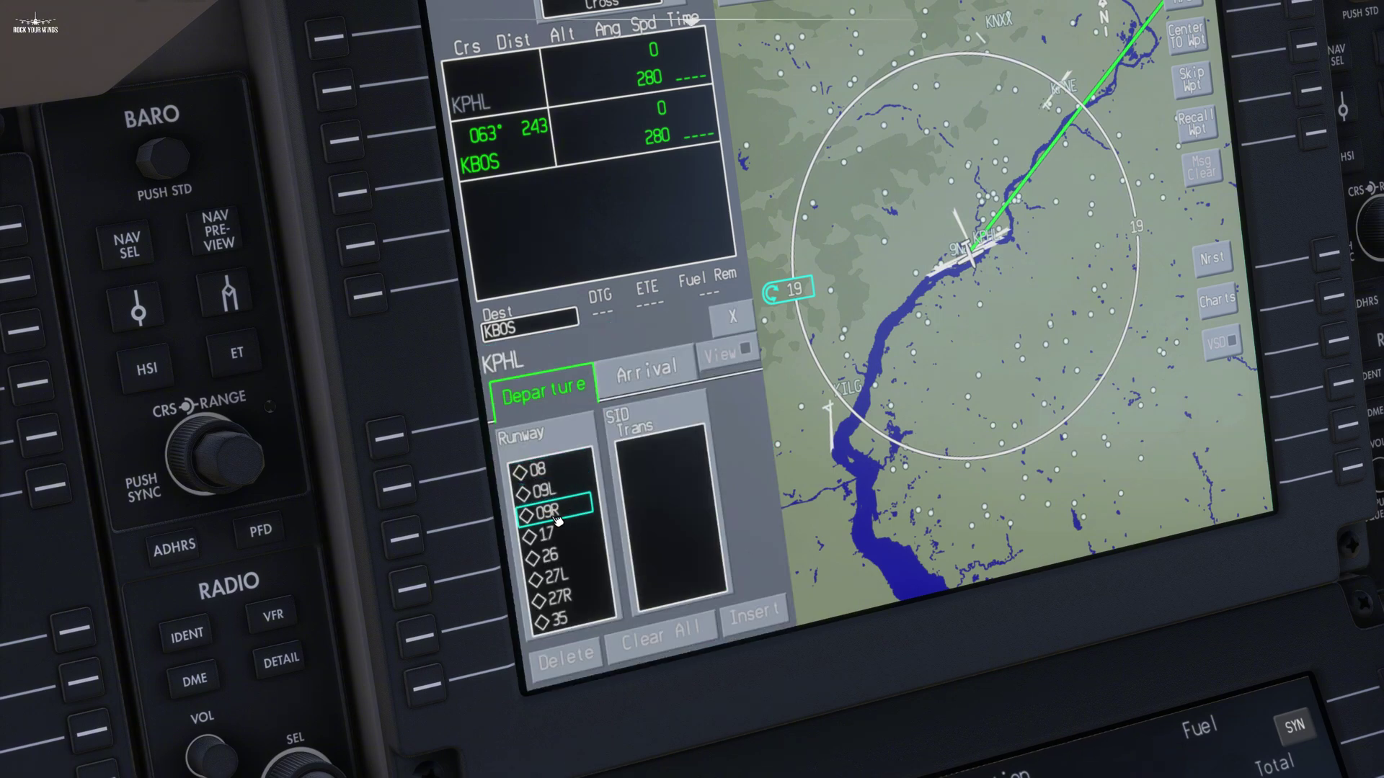
click(565, 578)
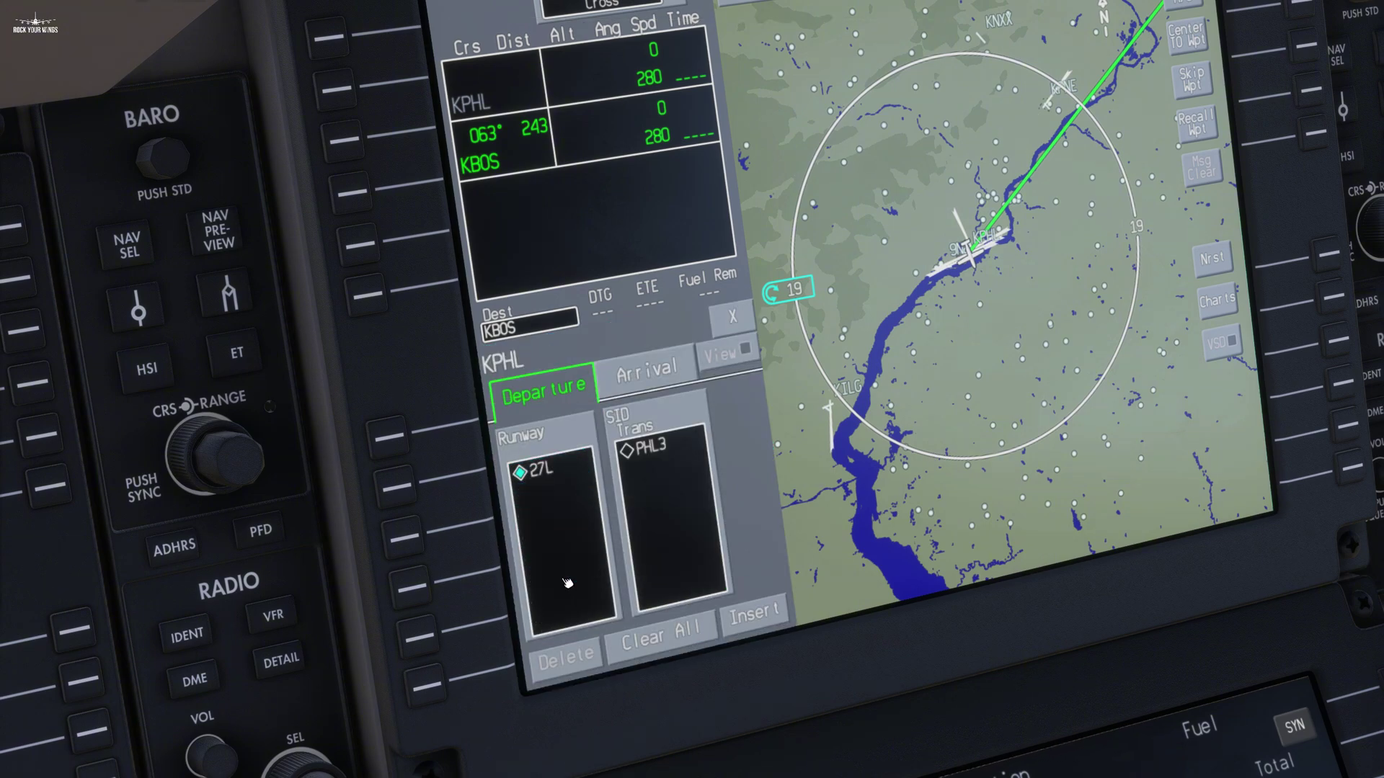
click(656, 452)
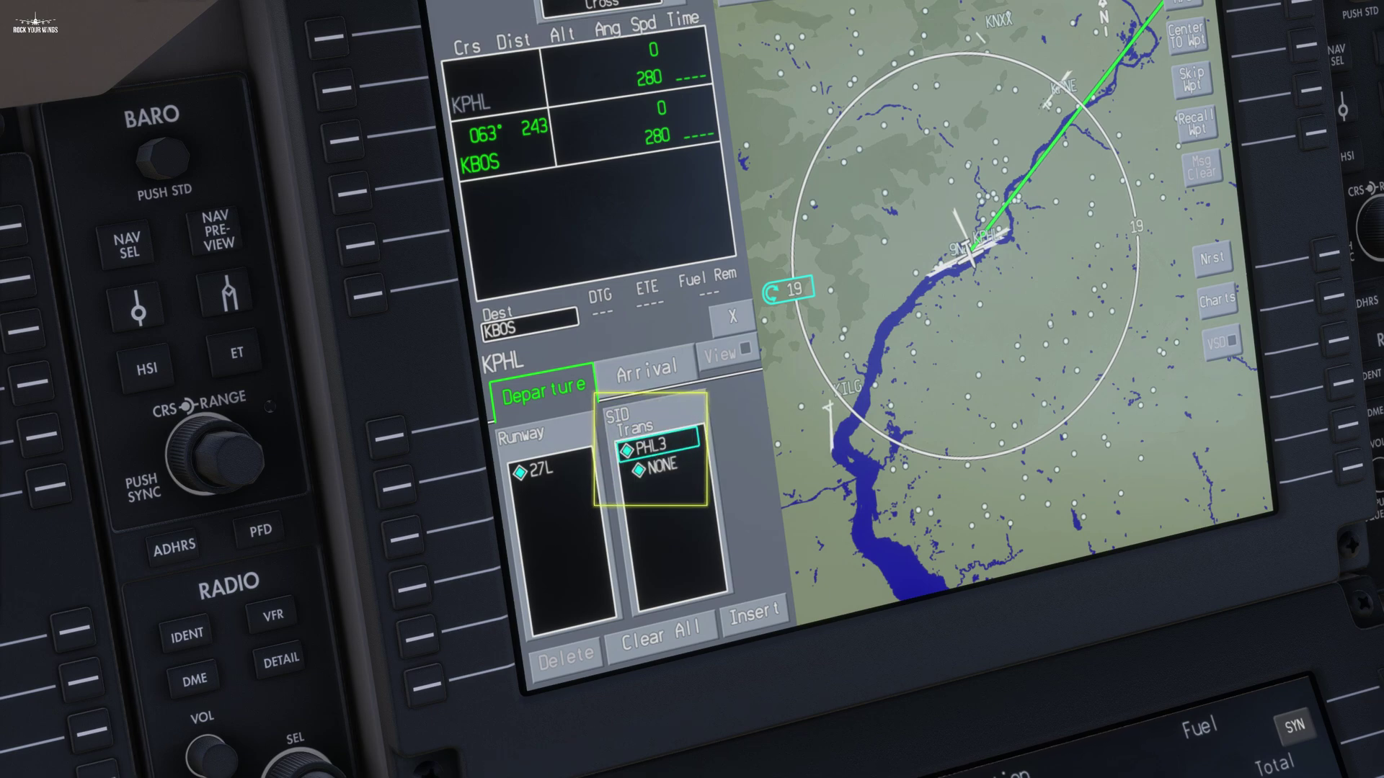
click(754, 616)
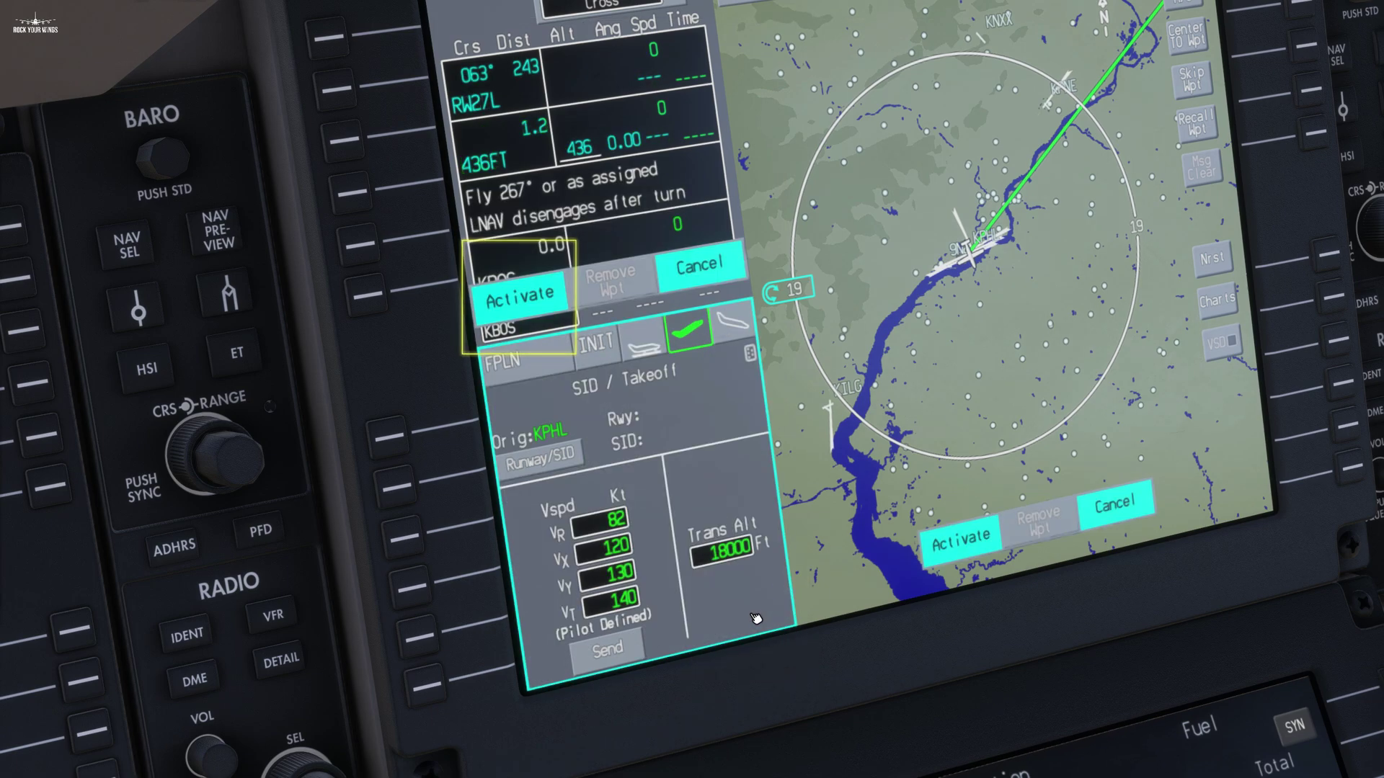
click(534, 301)
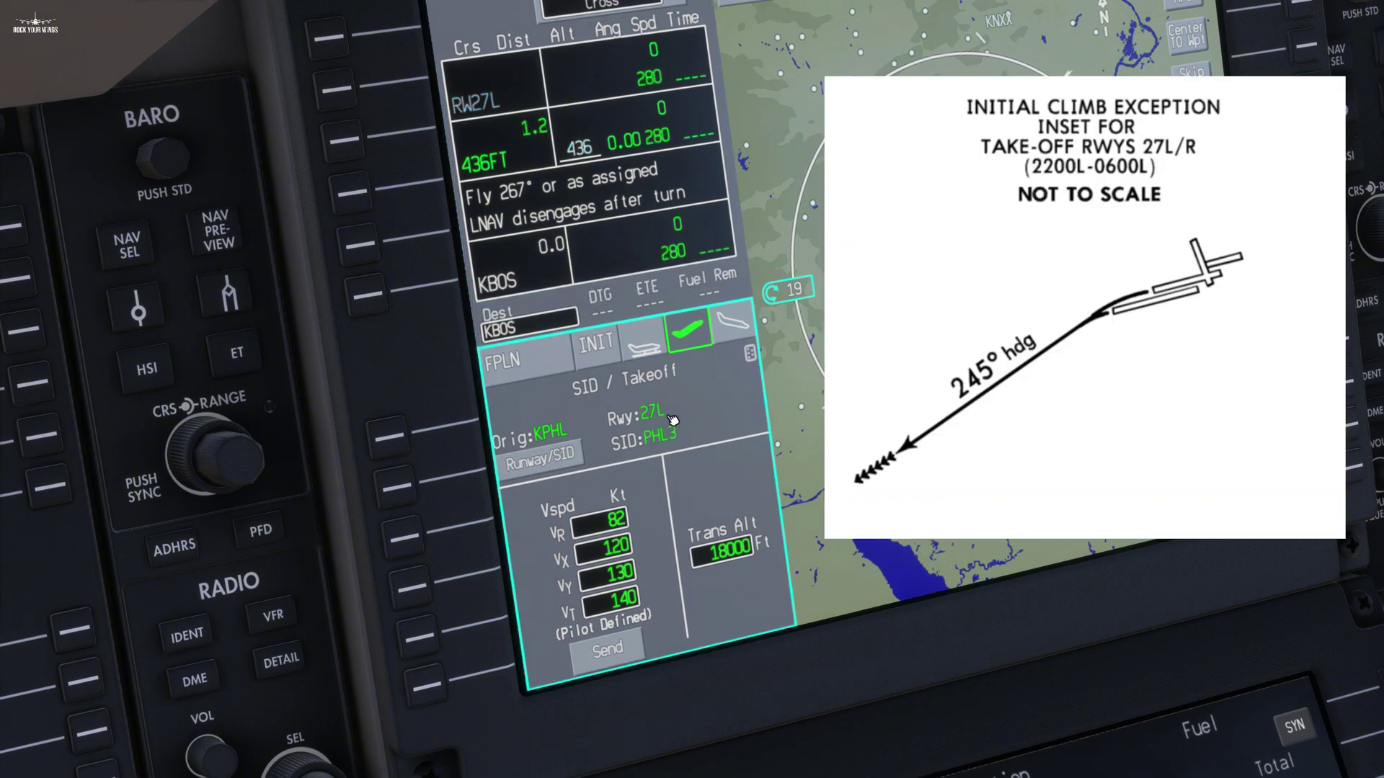
key(alt+1)
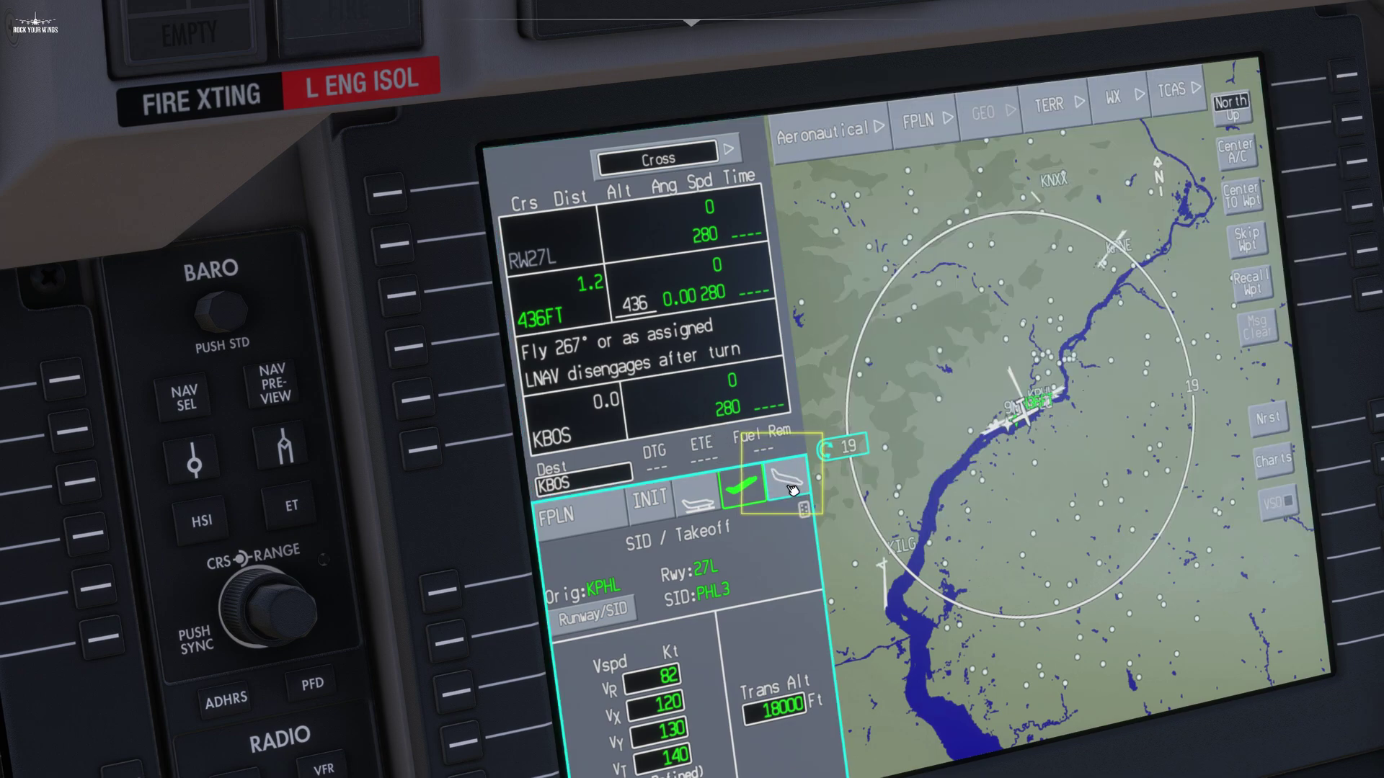
Select KBOS runway 22L, the ILS 22L approach and the ROBUC3 STAR with JFK transition.
click(791, 484)
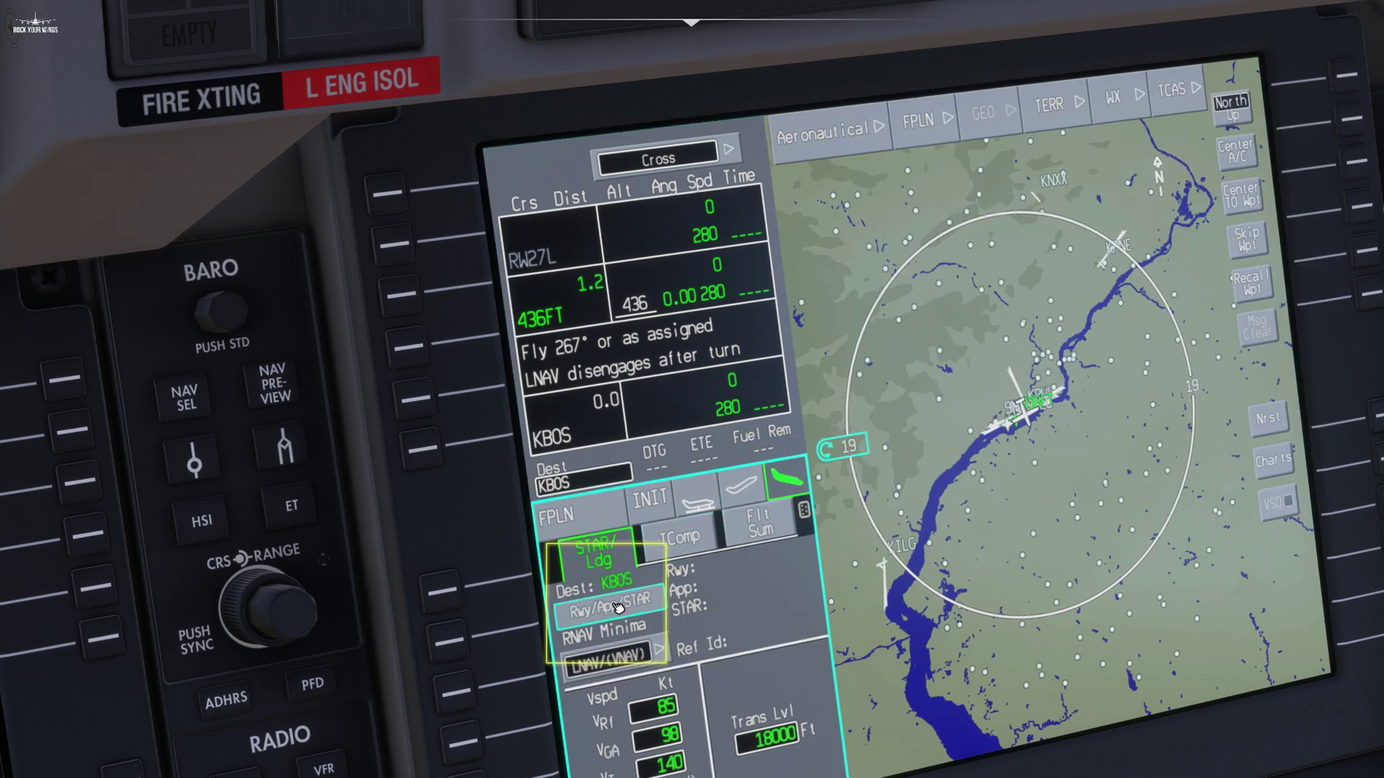
click(616, 609)
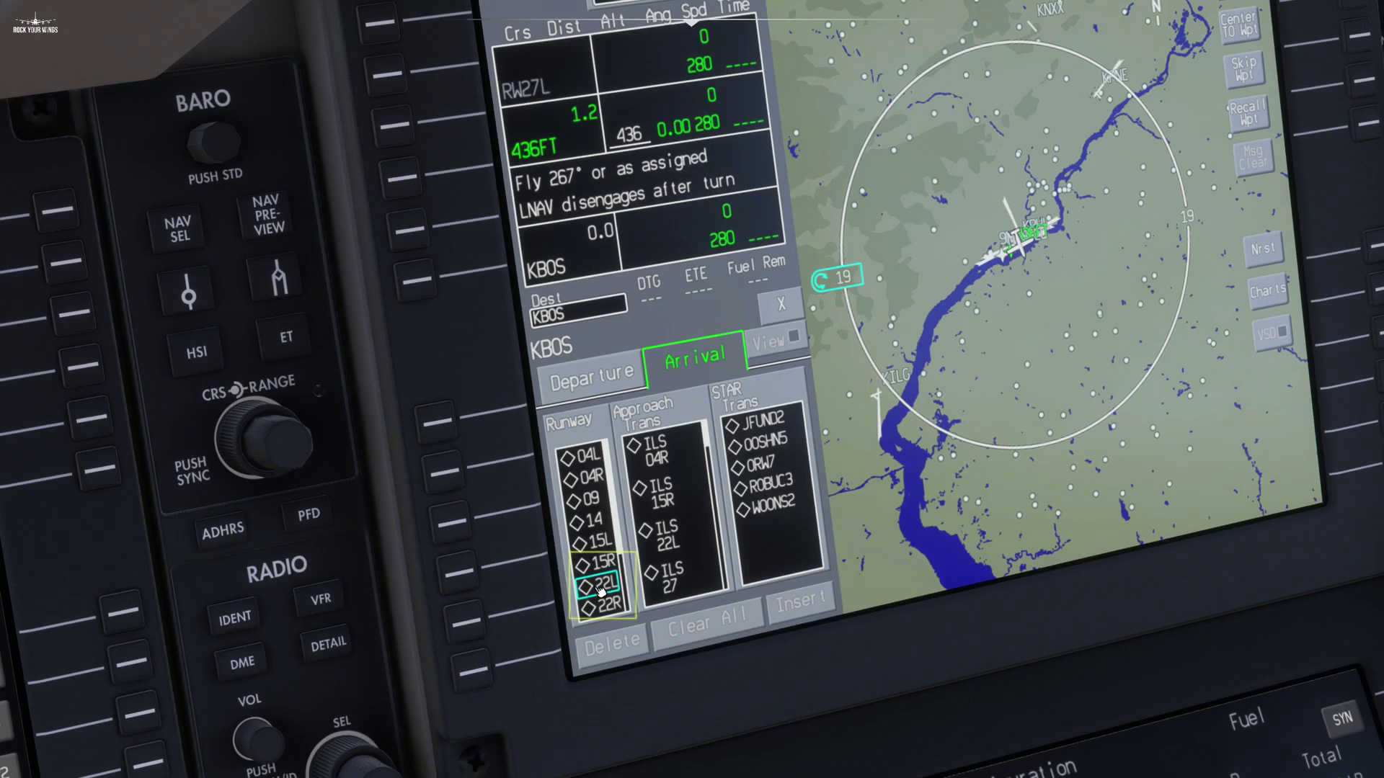
click(599, 586)
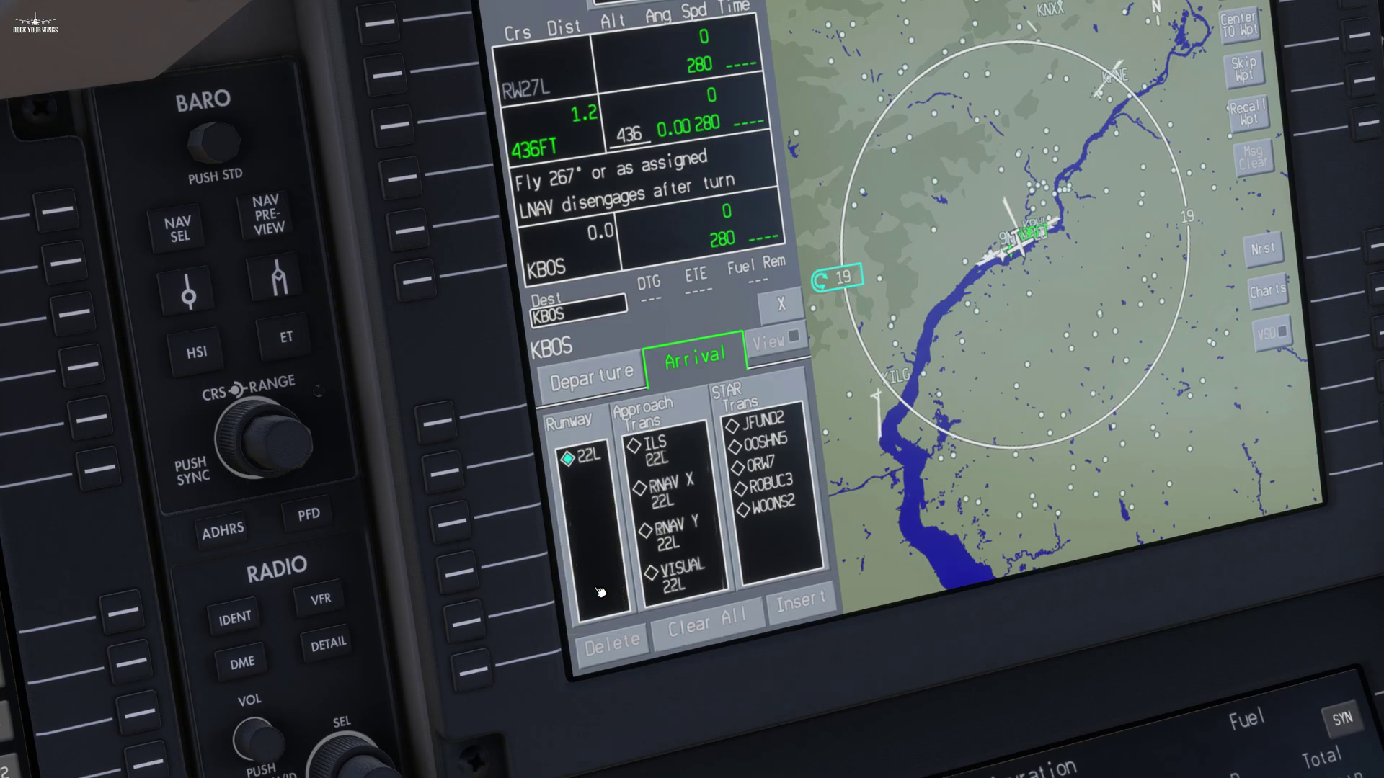
click(670, 456)
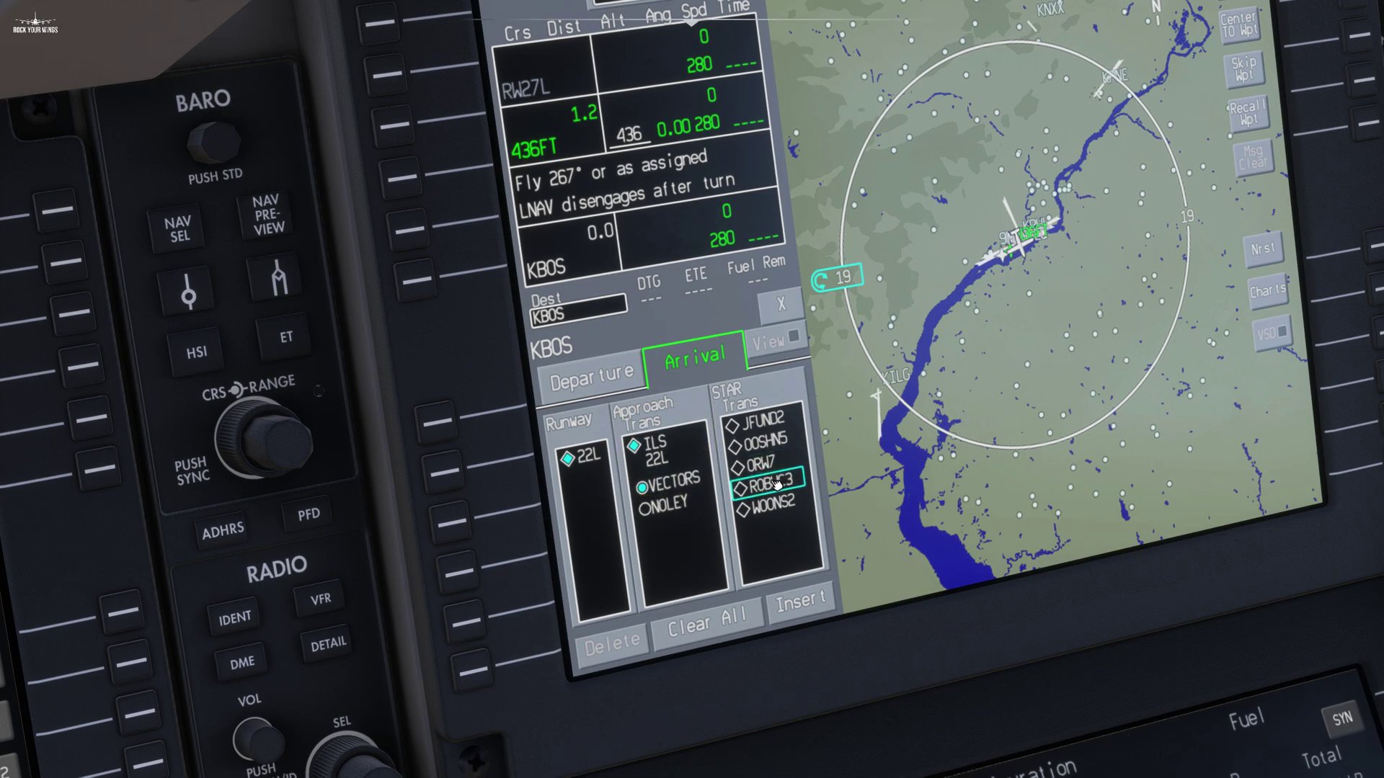
click(775, 484)
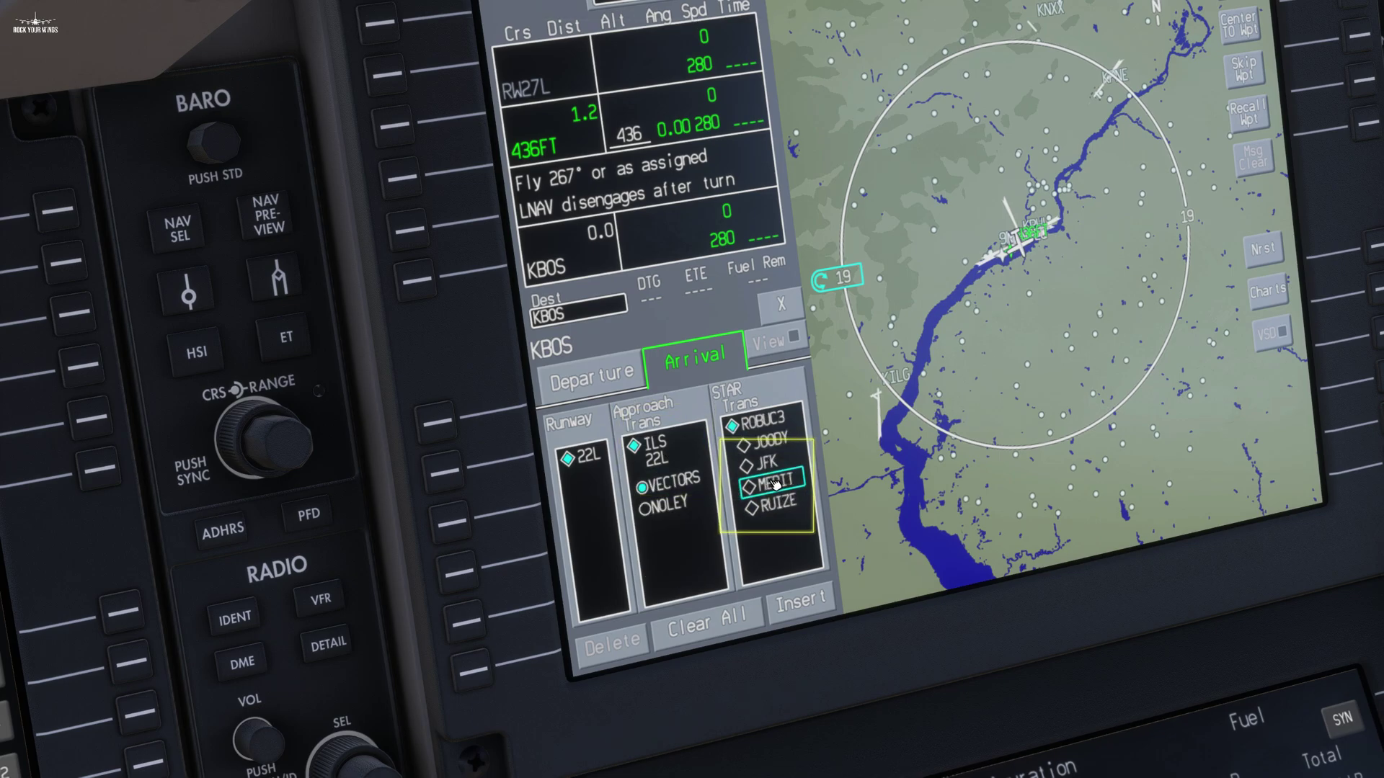
click(772, 462)
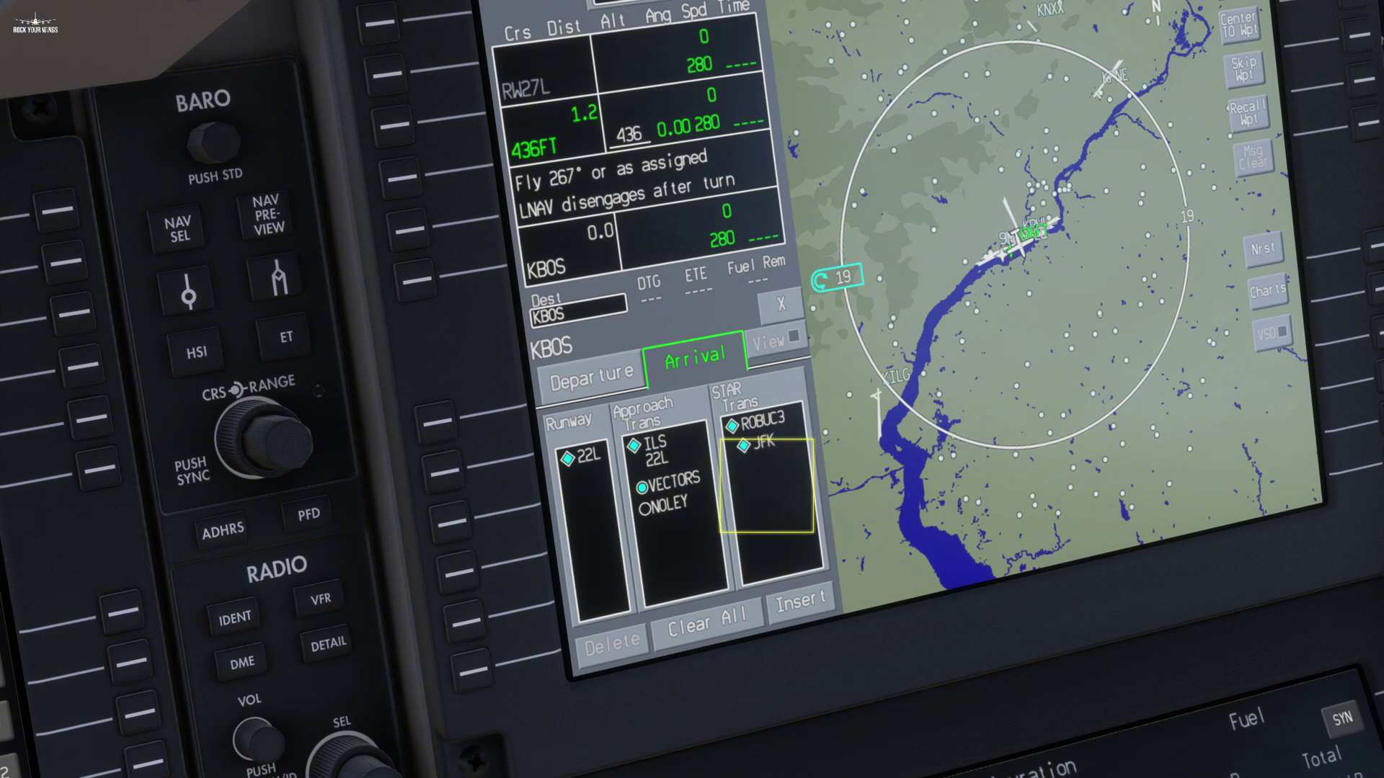
Insert the arrival, review the added legs through NEWES, and activate the flight plan.
click(806, 604)
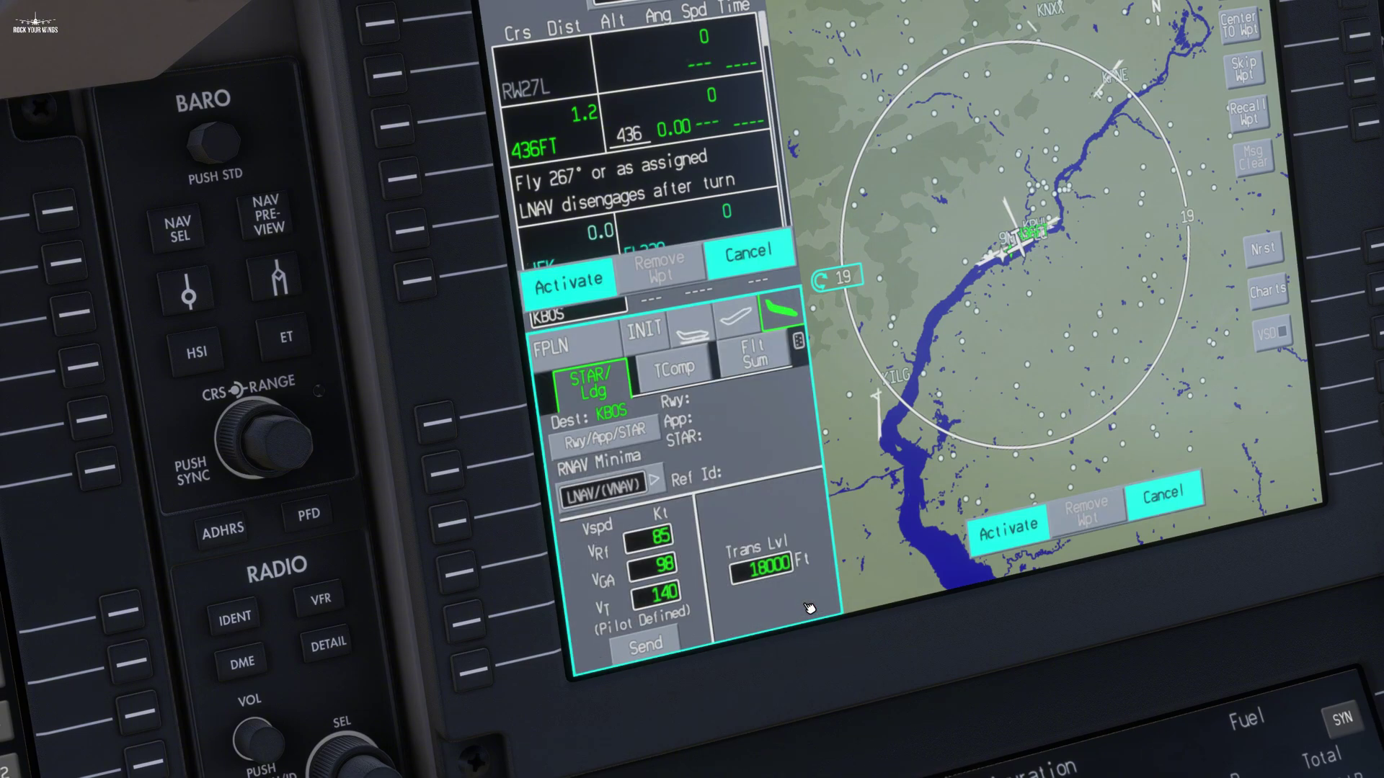
scroll(606, 191, down, 3)
click(606, 191)
scroll(606, 191, down, 2)
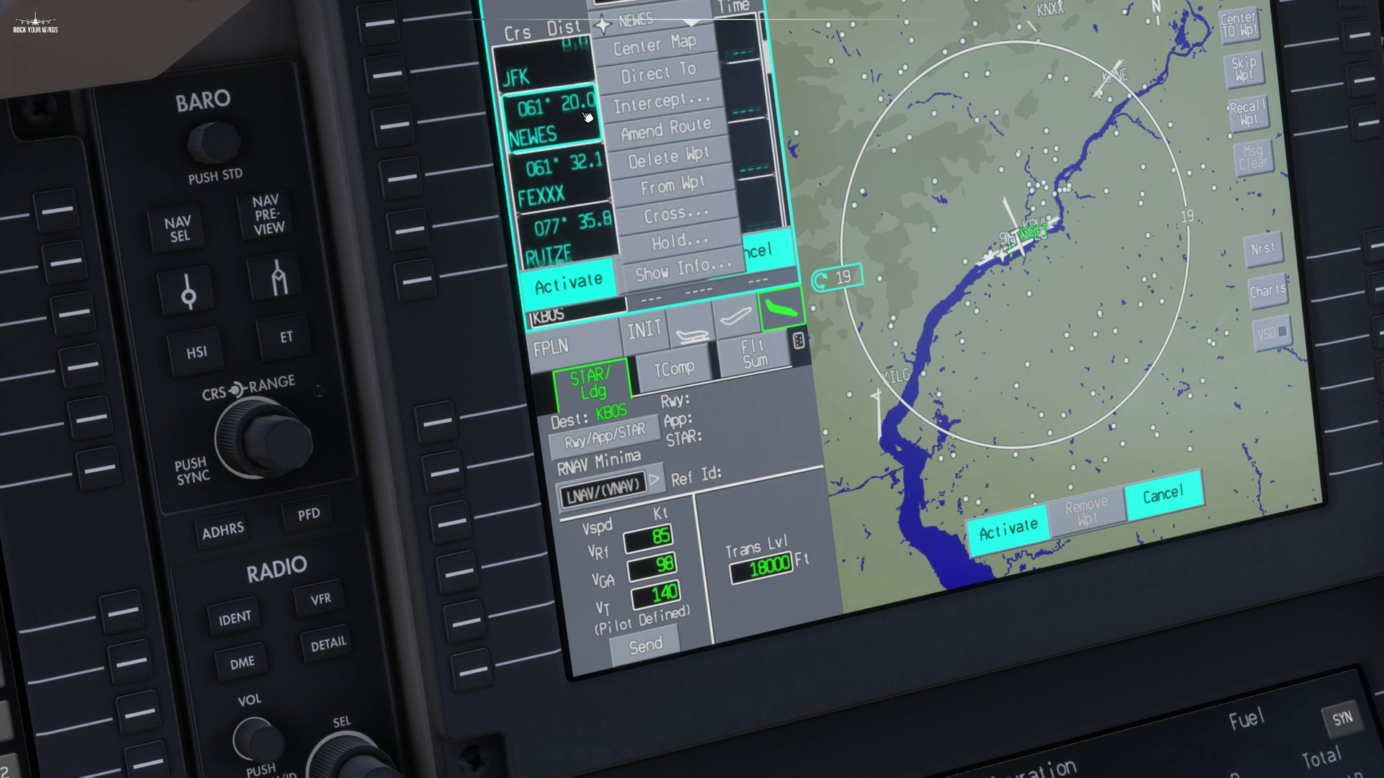
scroll(587, 231, up, 6)
click(578, 277)
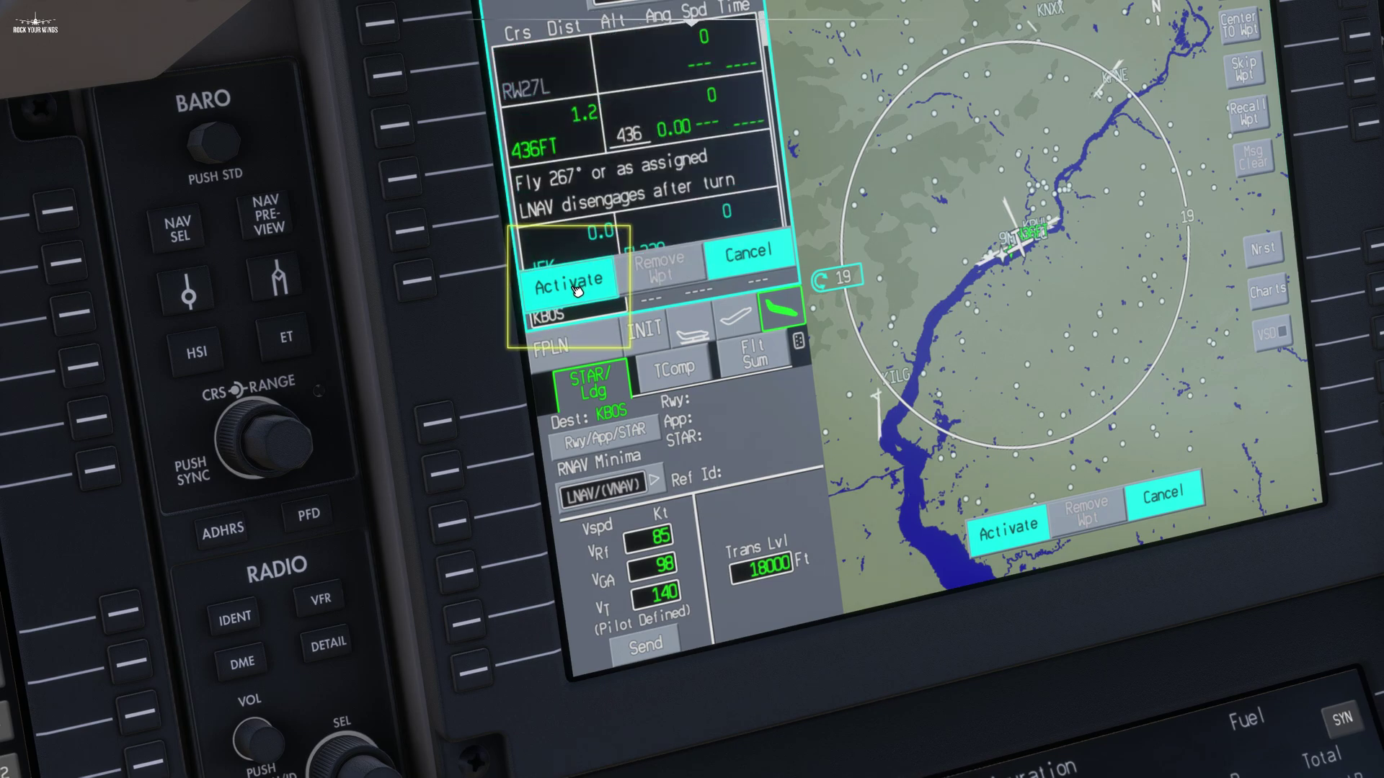
Insert waypoint DITCH into the flight plan right after MANSEQ.
click(576, 288)
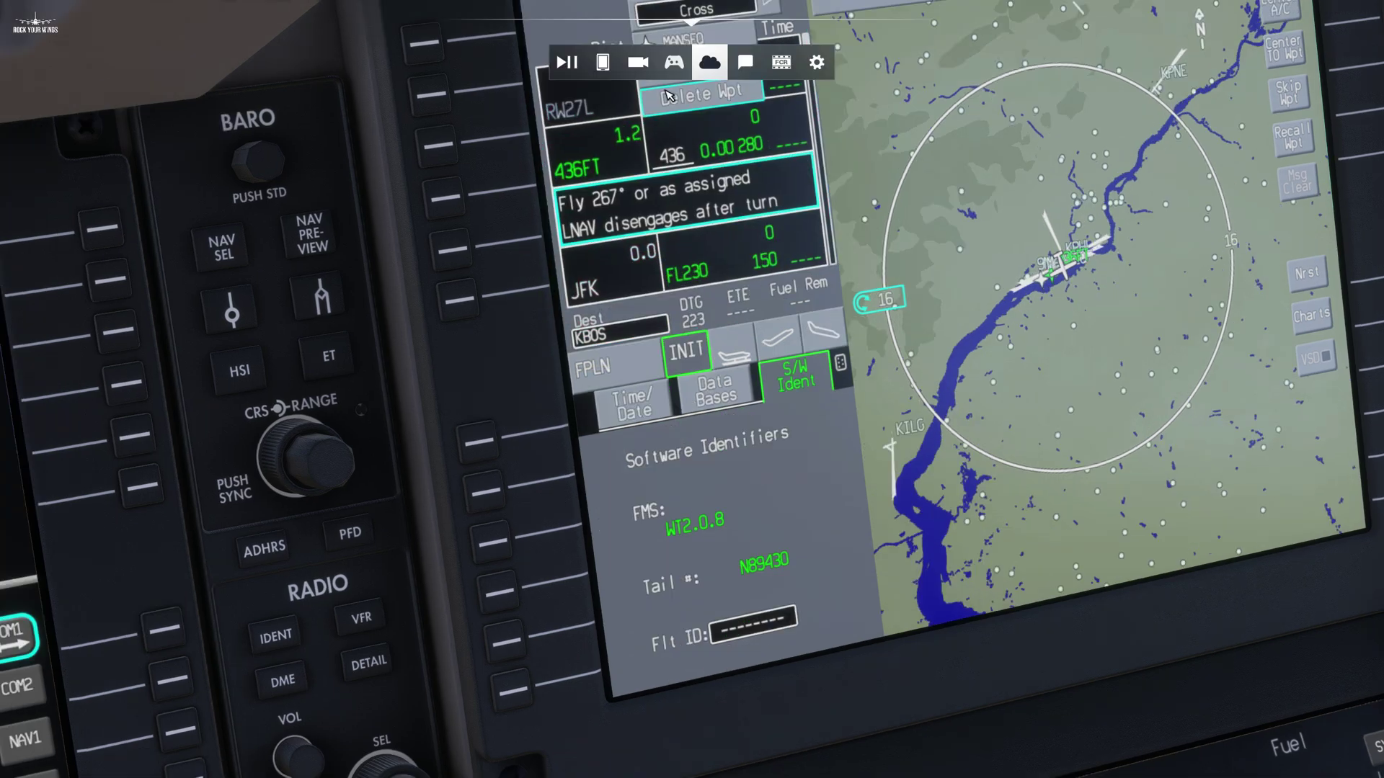
click(663, 72)
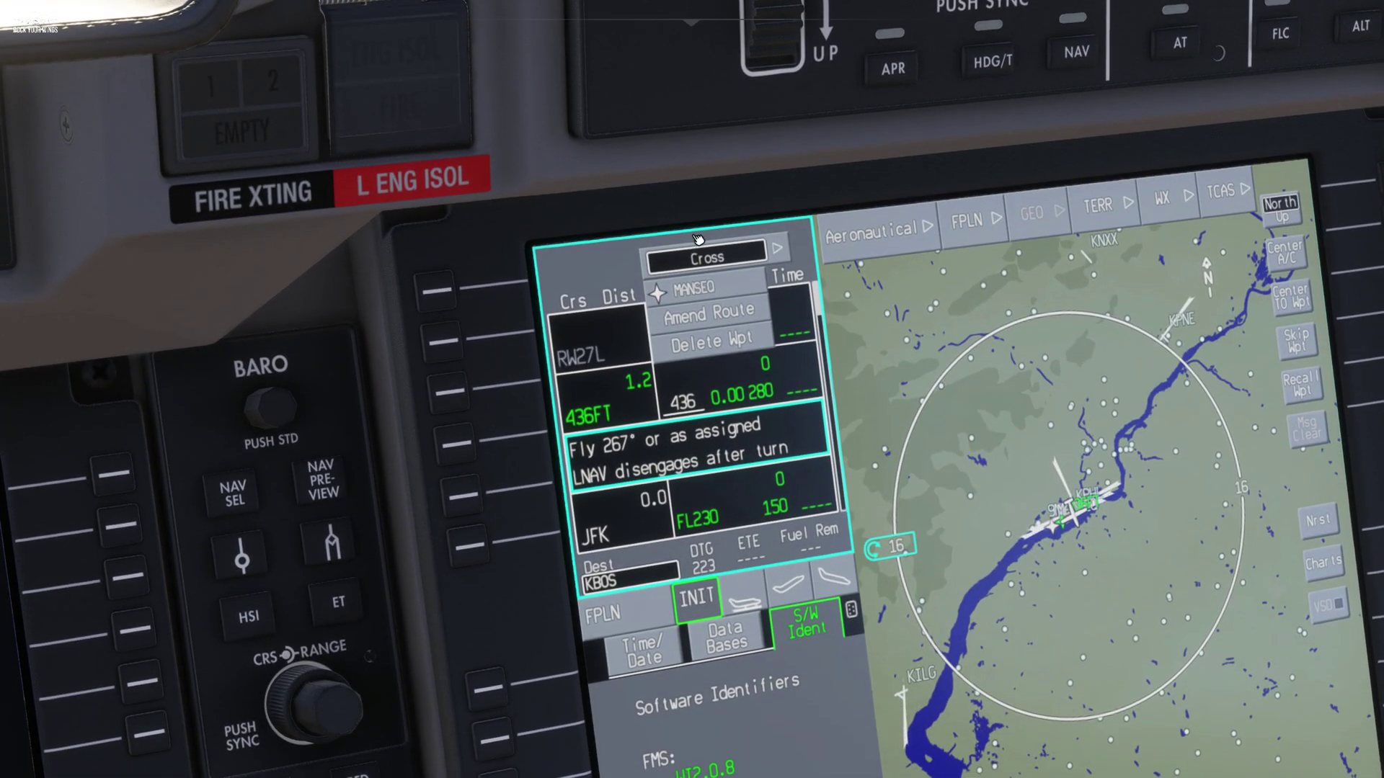
click(631, 441)
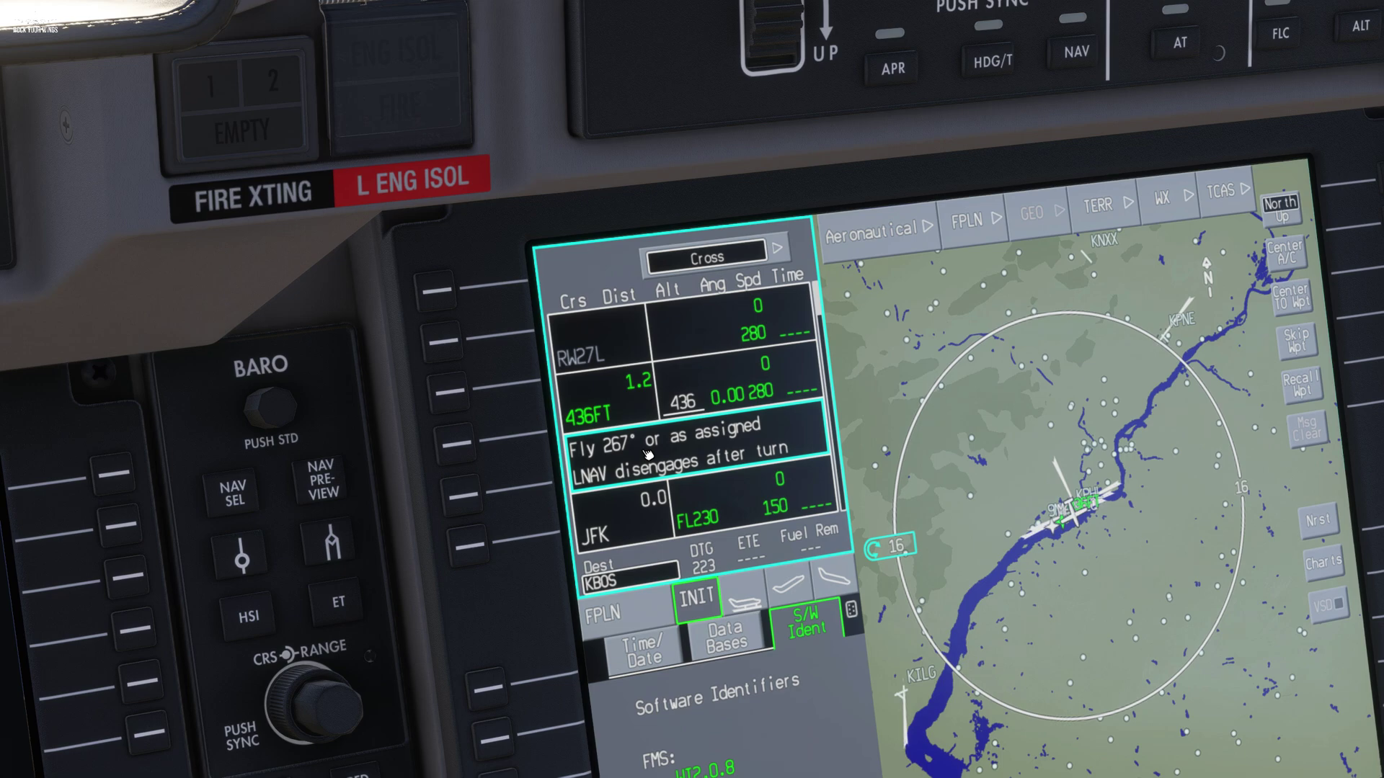
click(647, 454)
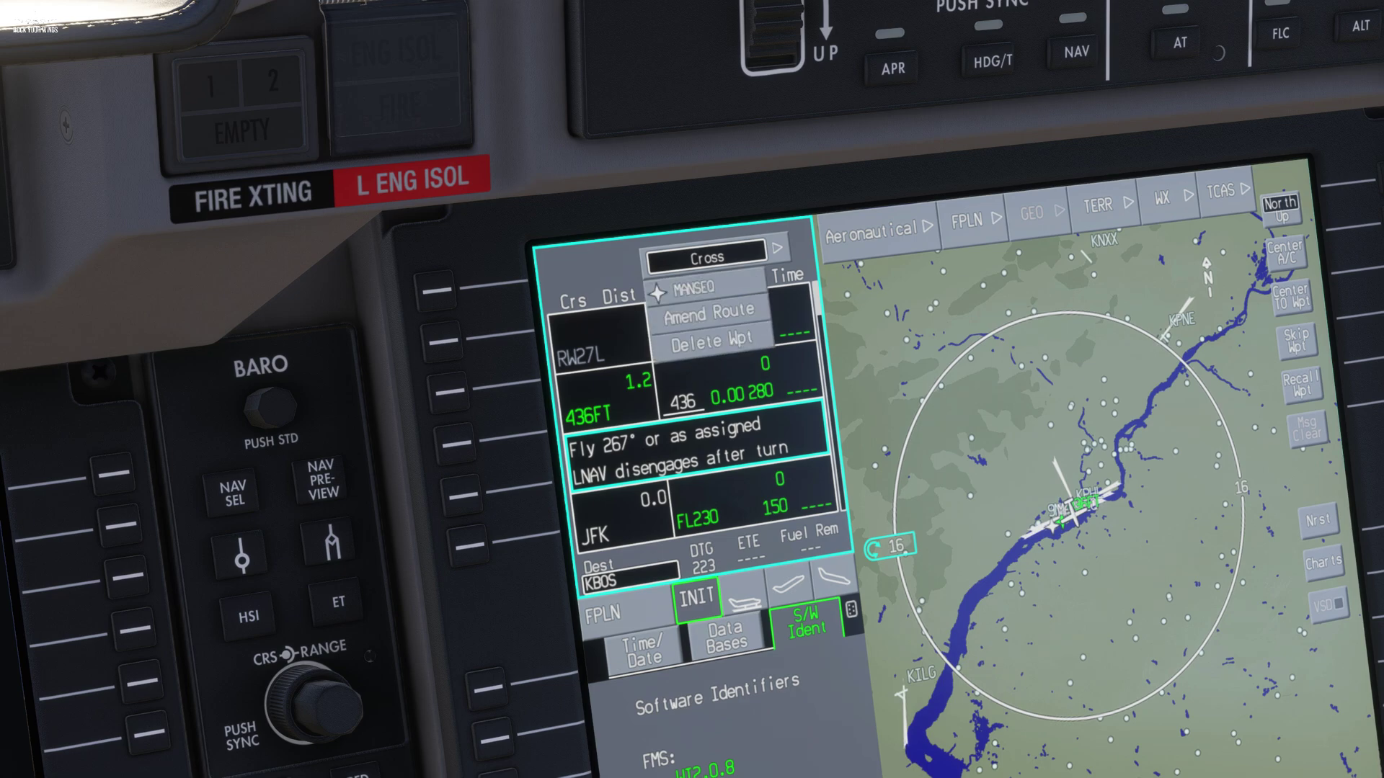
click(704, 317)
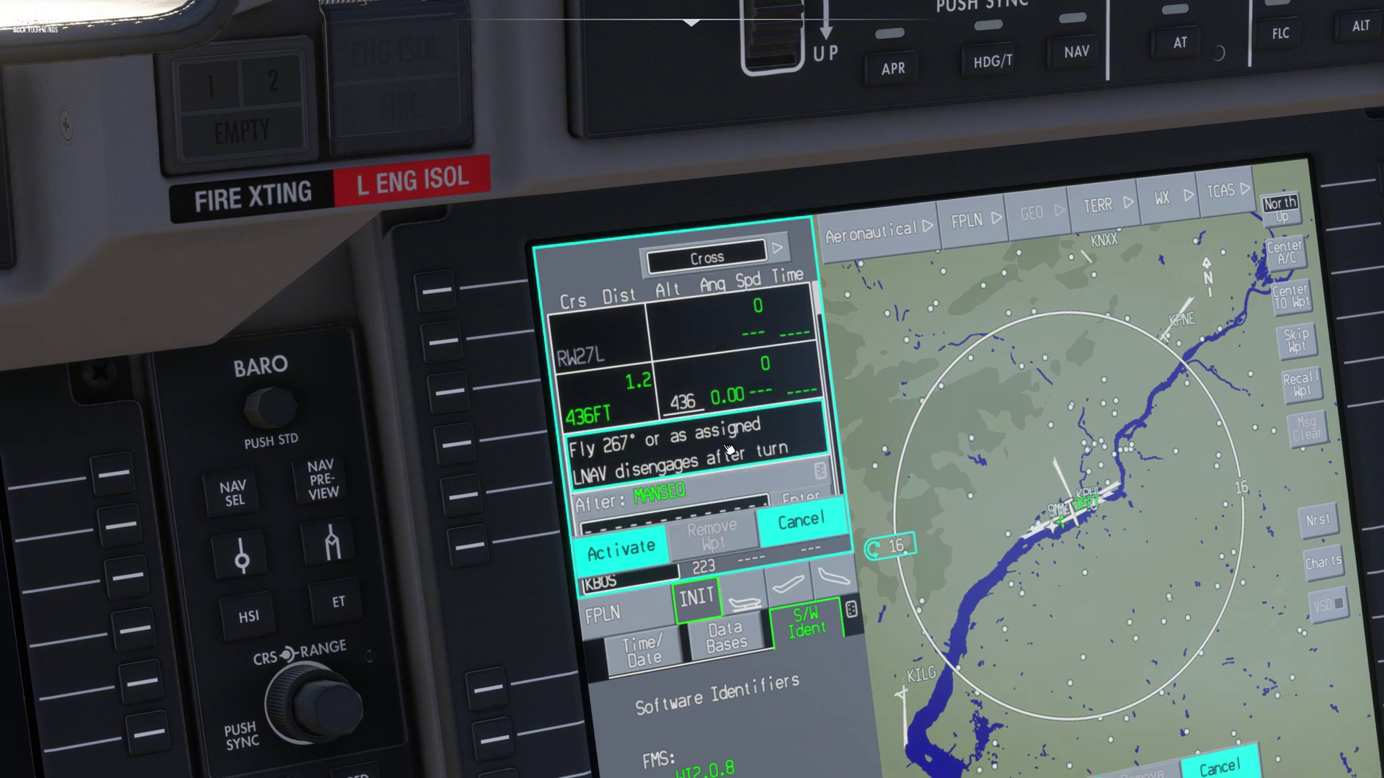
click(728, 451)
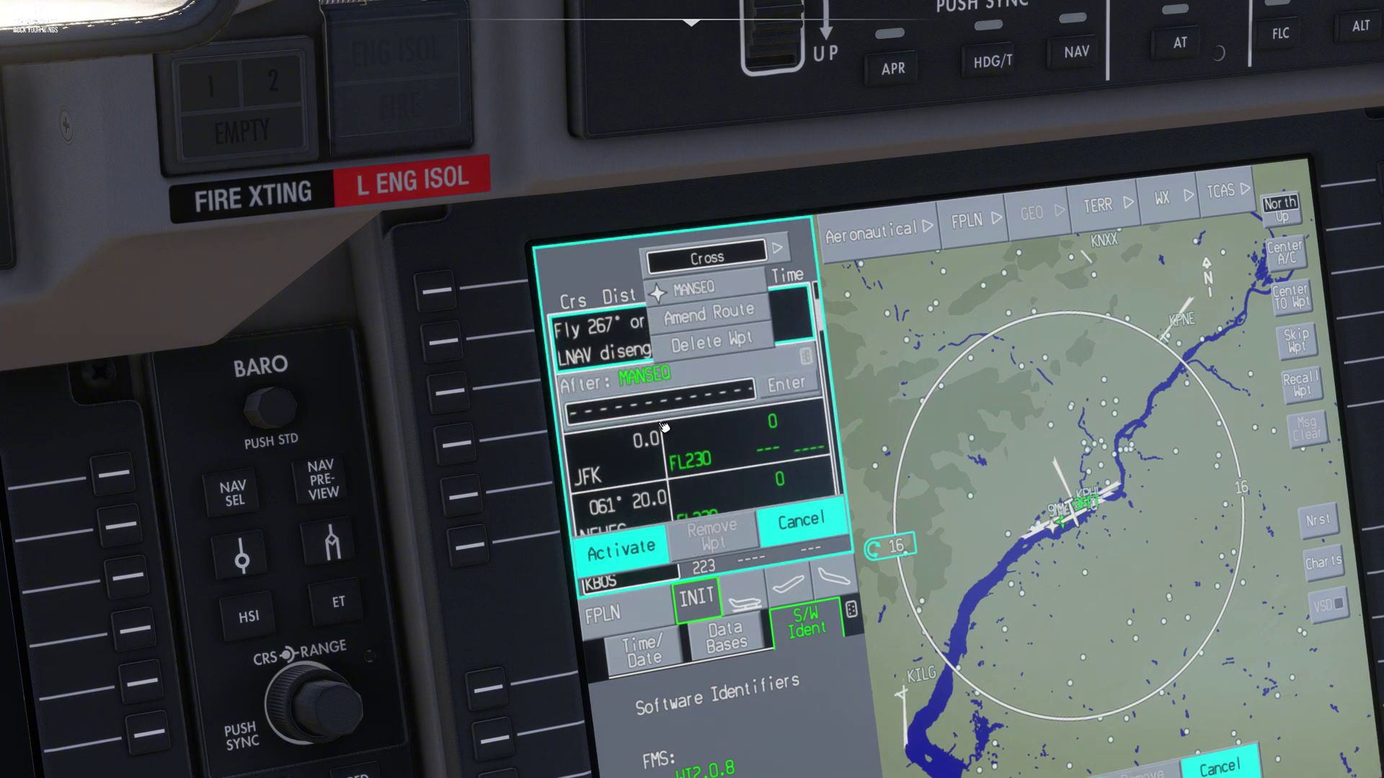
click(663, 425)
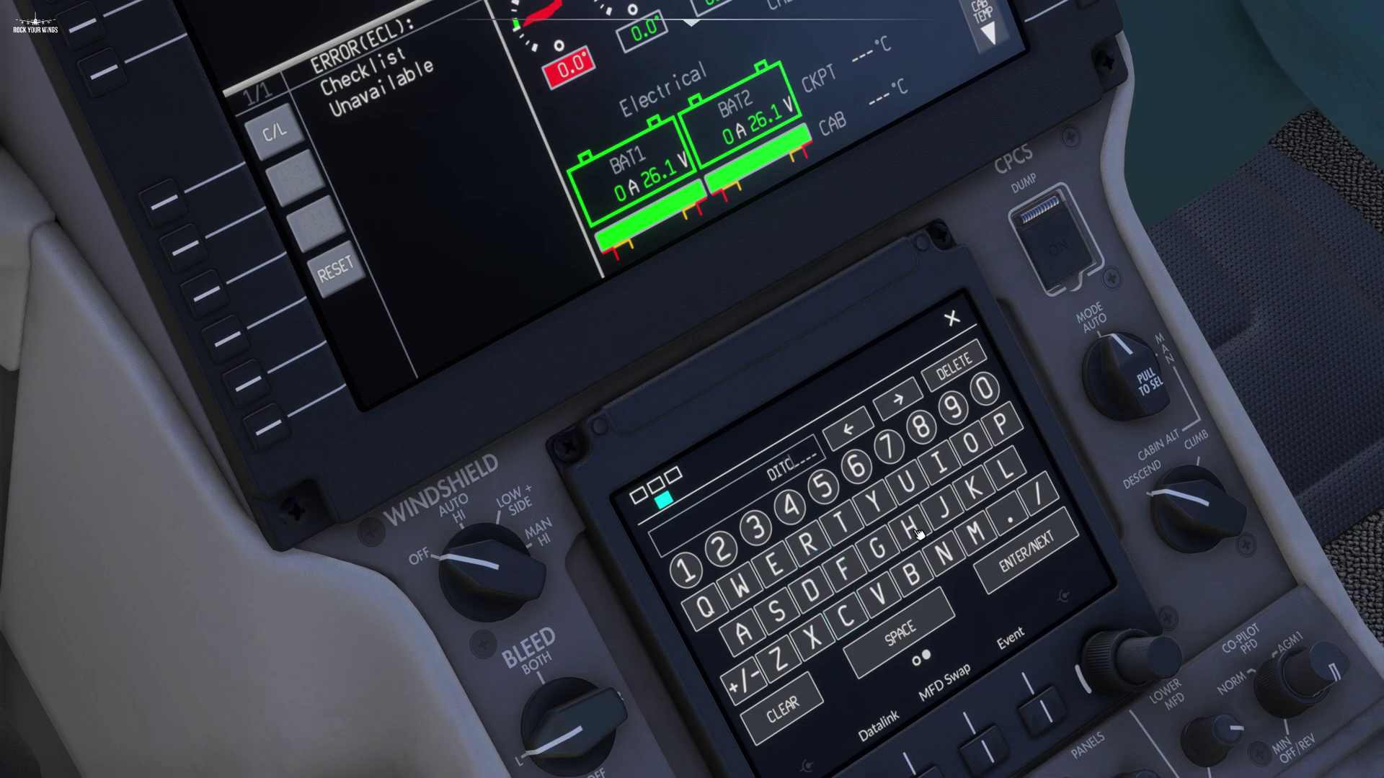
click(917, 533)
click(1023, 574)
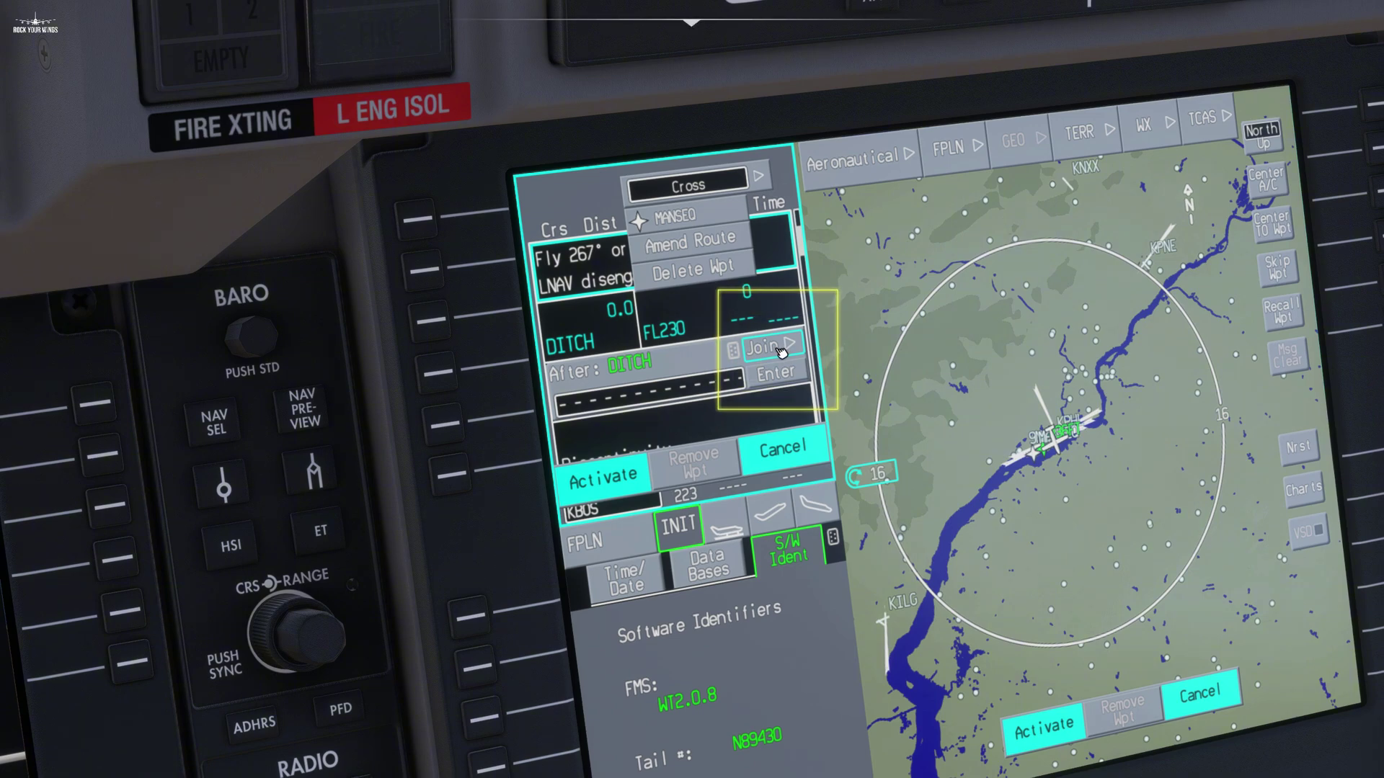
Join airway Q437 from DITCH with exit waypoint HNNAH.
click(780, 352)
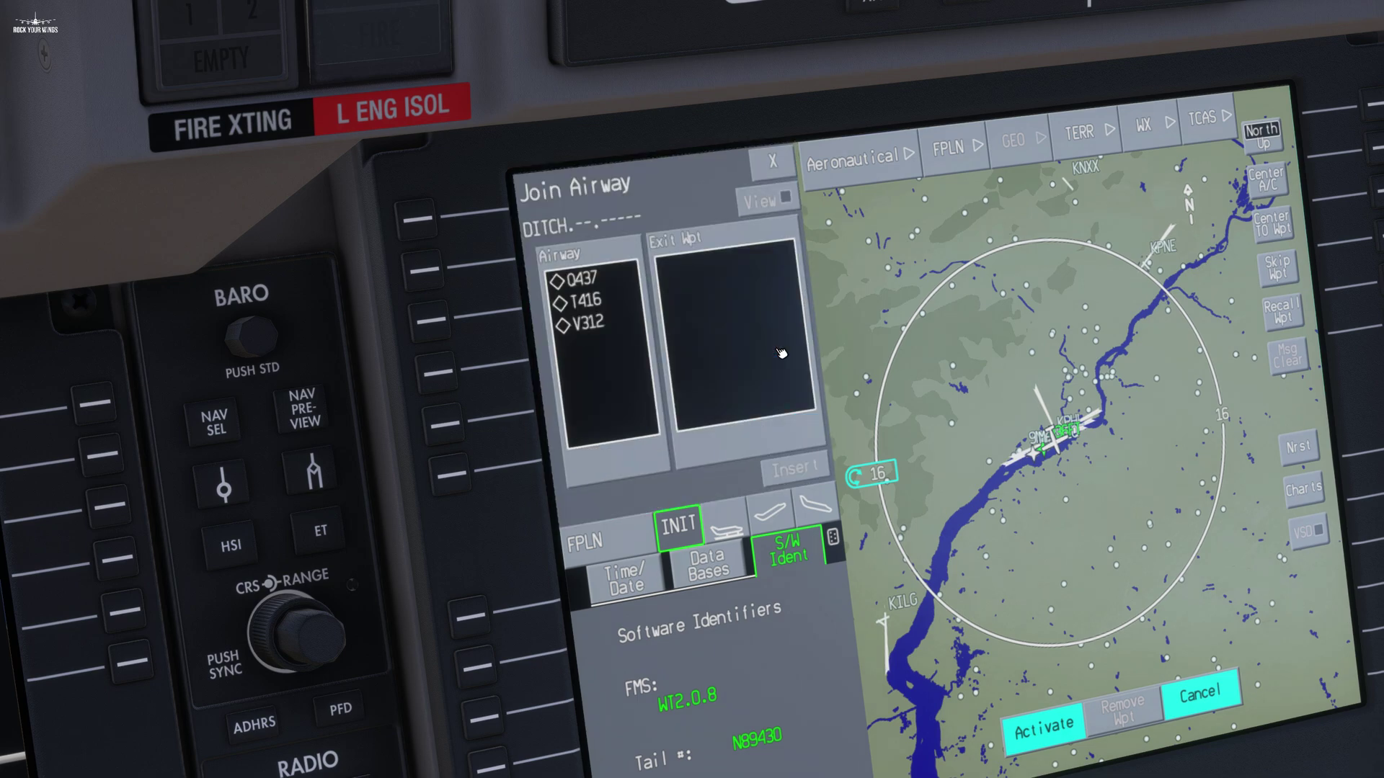
click(587, 281)
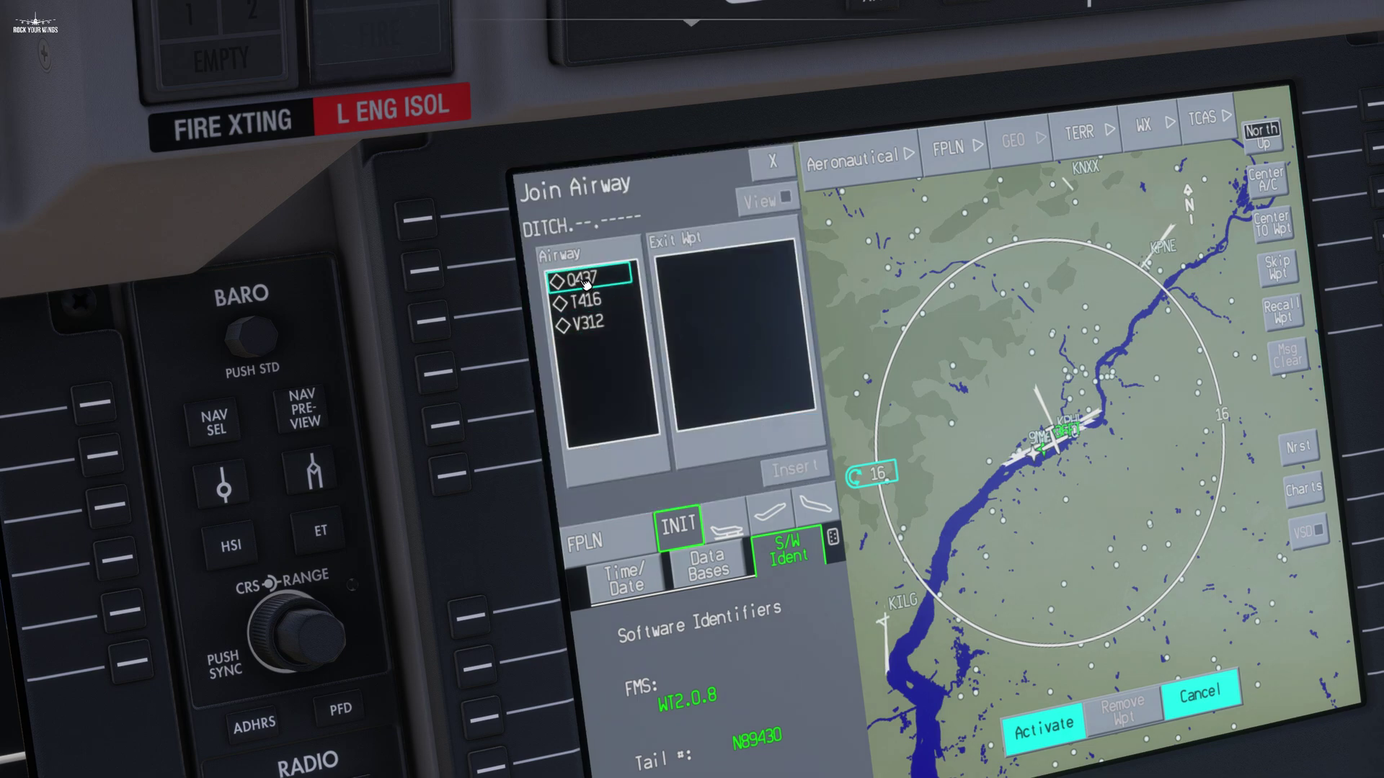
click(709, 309)
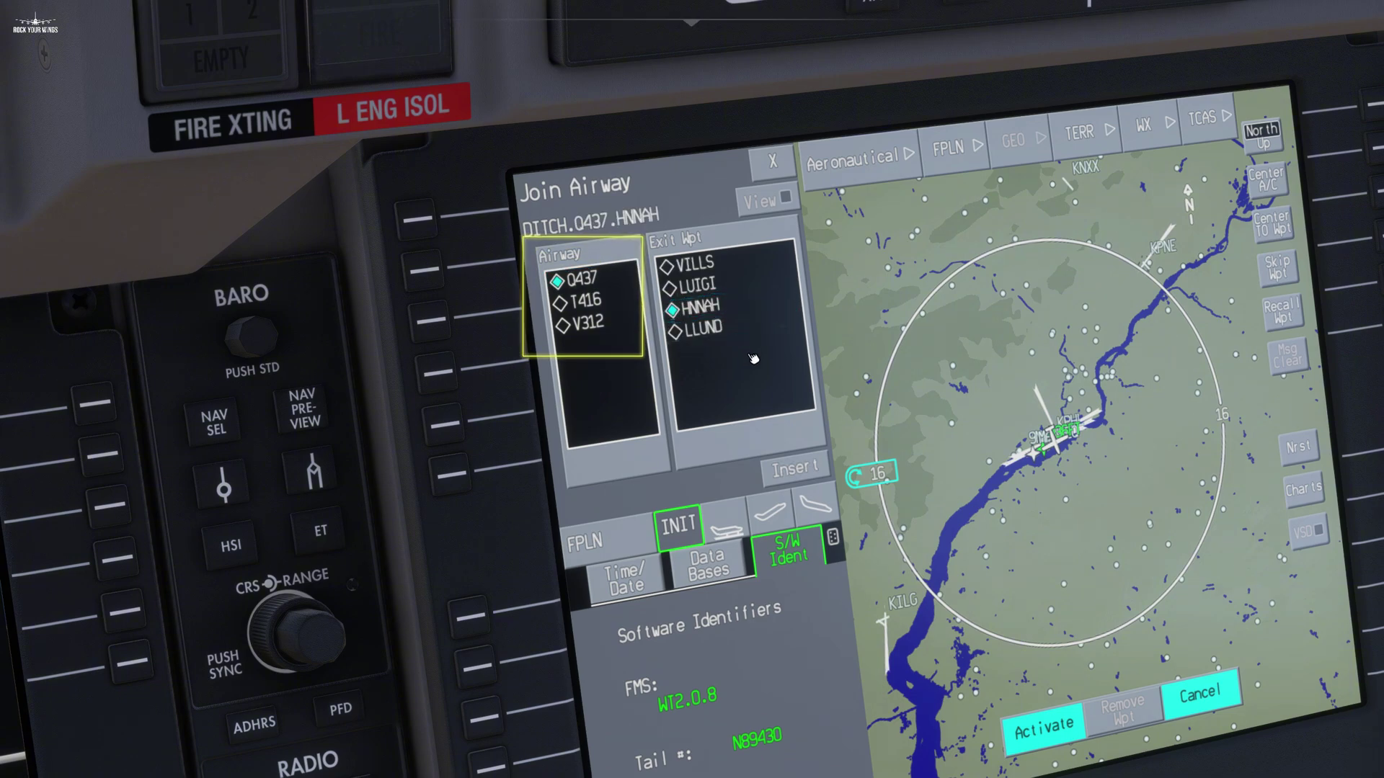
click(796, 472)
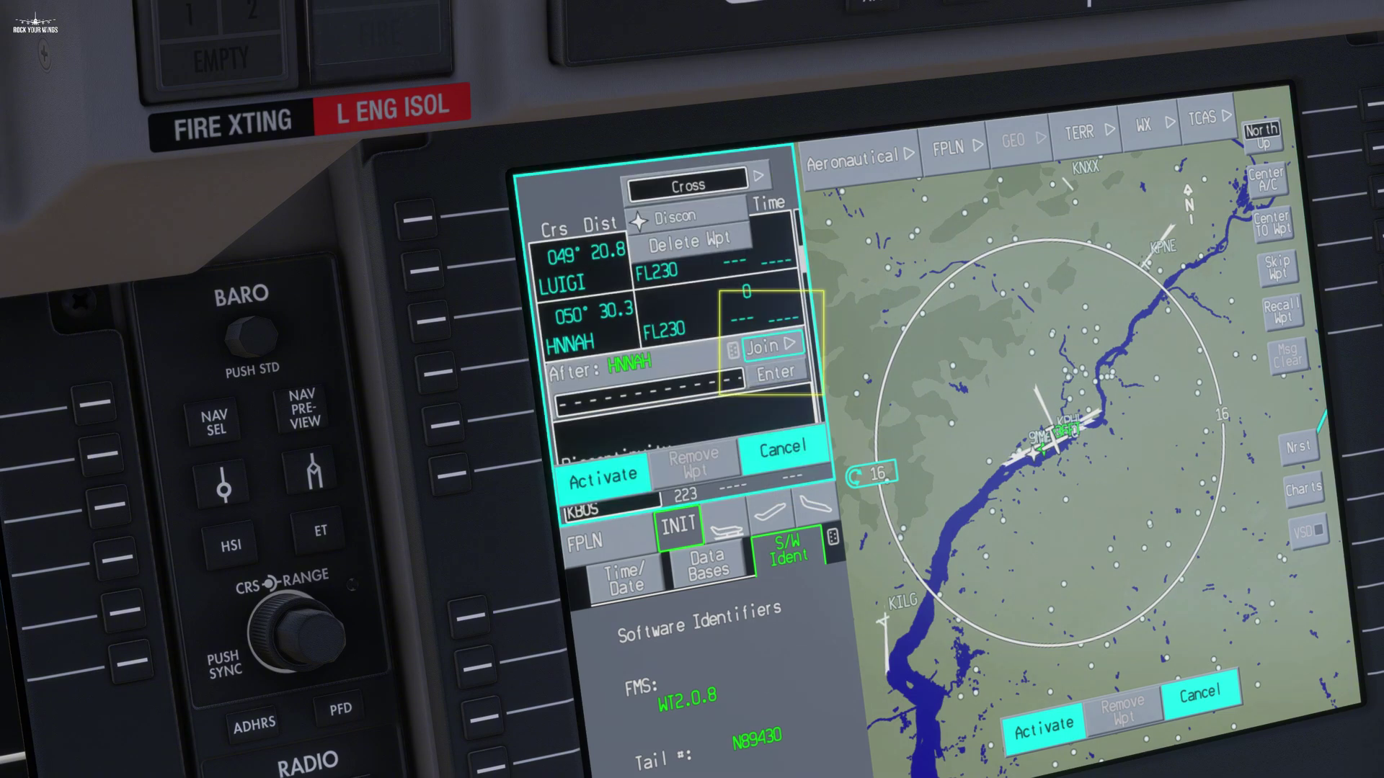
Join airway Q450 from HNNAH with exit waypoint JFK.
click(776, 354)
click(585, 301)
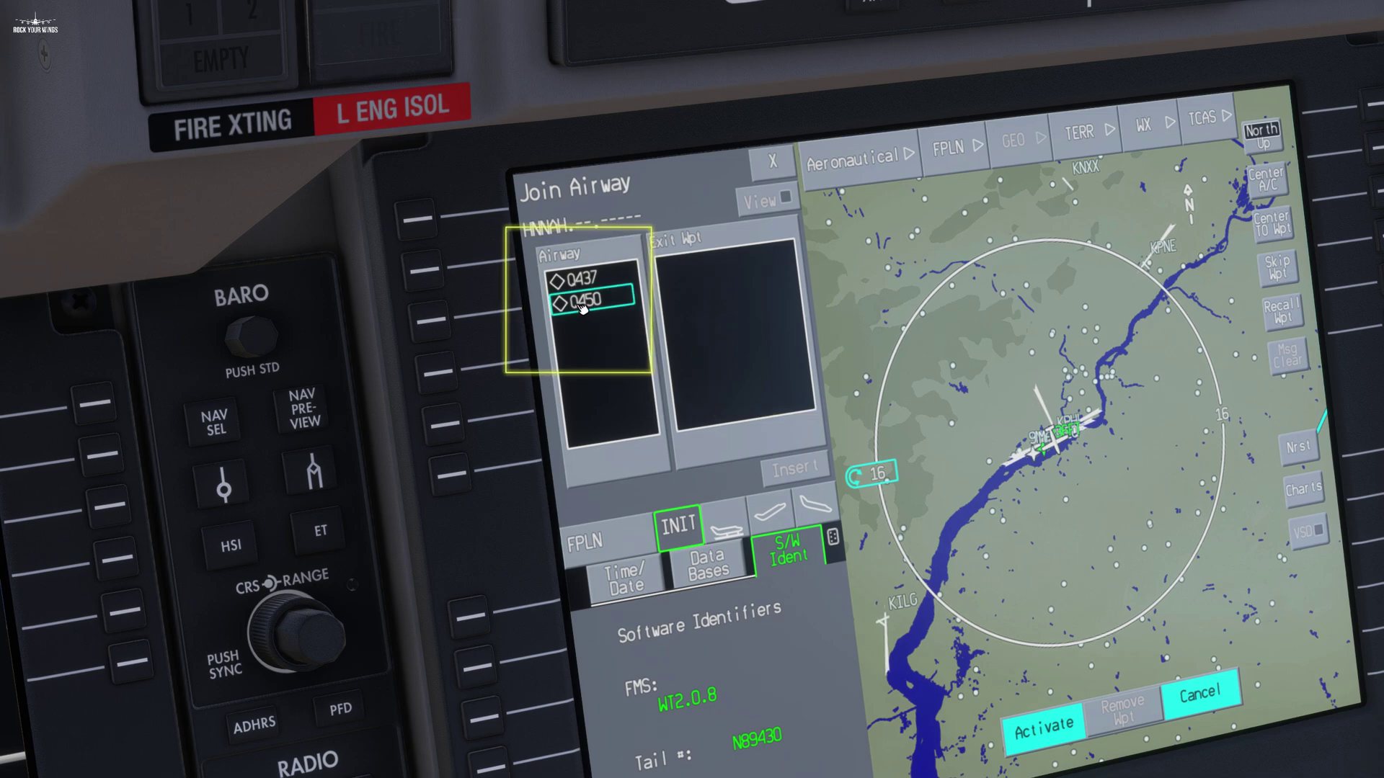
click(688, 271)
click(795, 472)
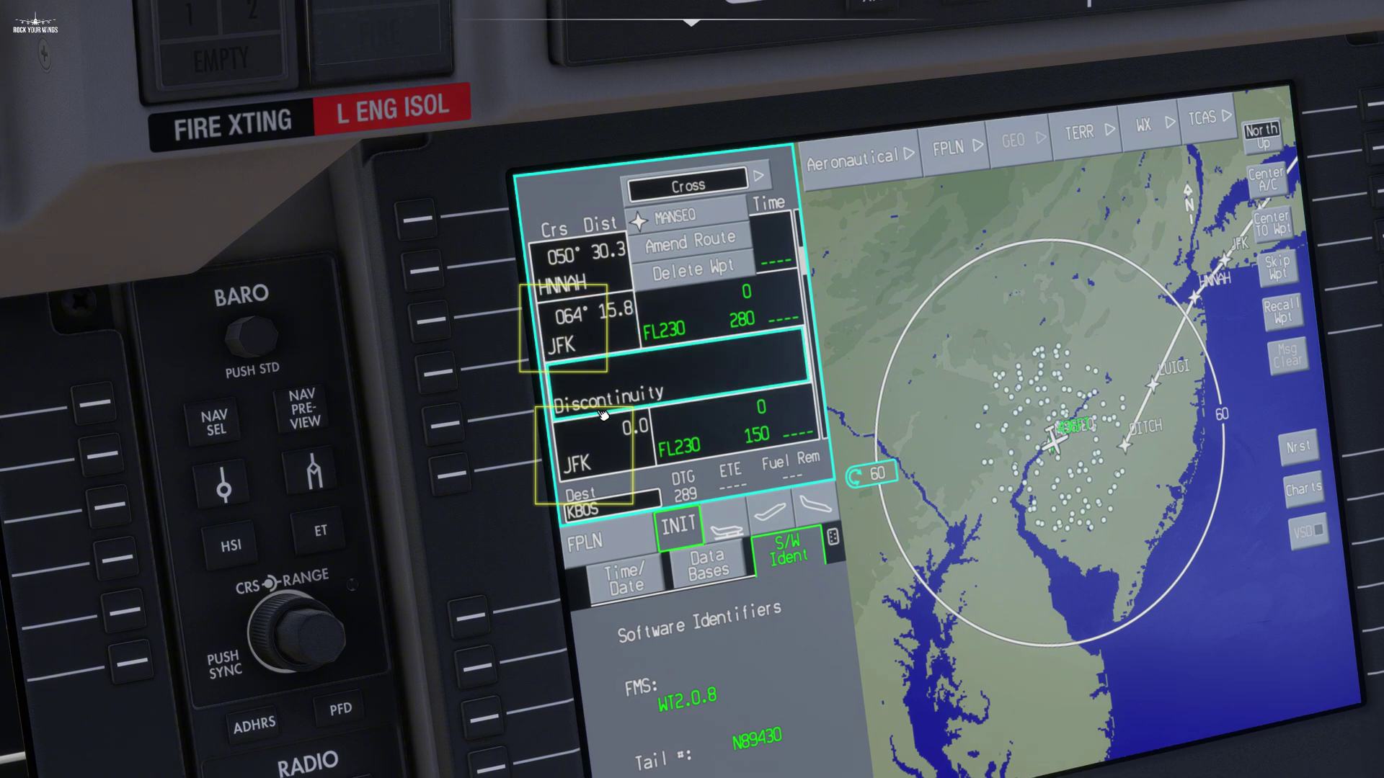
Delete the discontinuity after JFK, activate the amended plan, and scroll through its legs to verify.
click(608, 447)
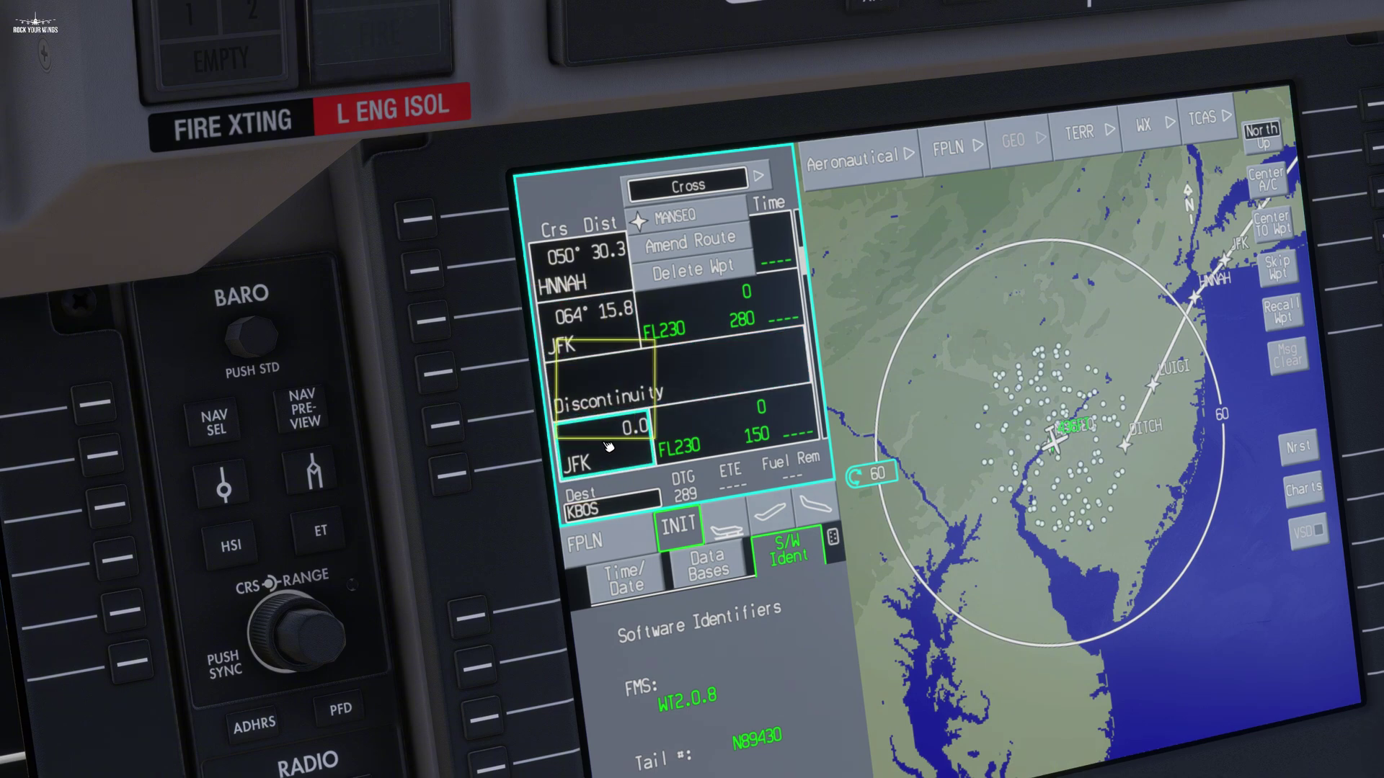
click(688, 385)
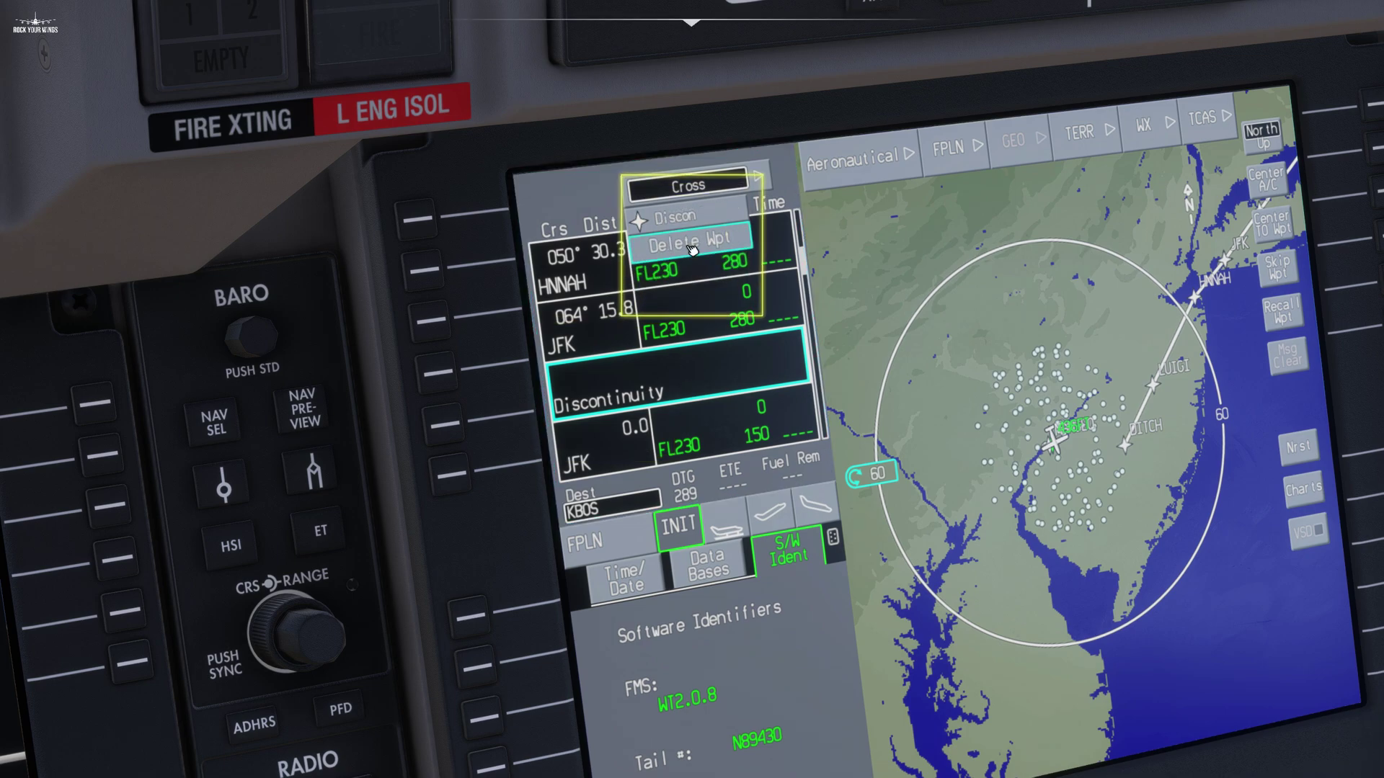
click(691, 247)
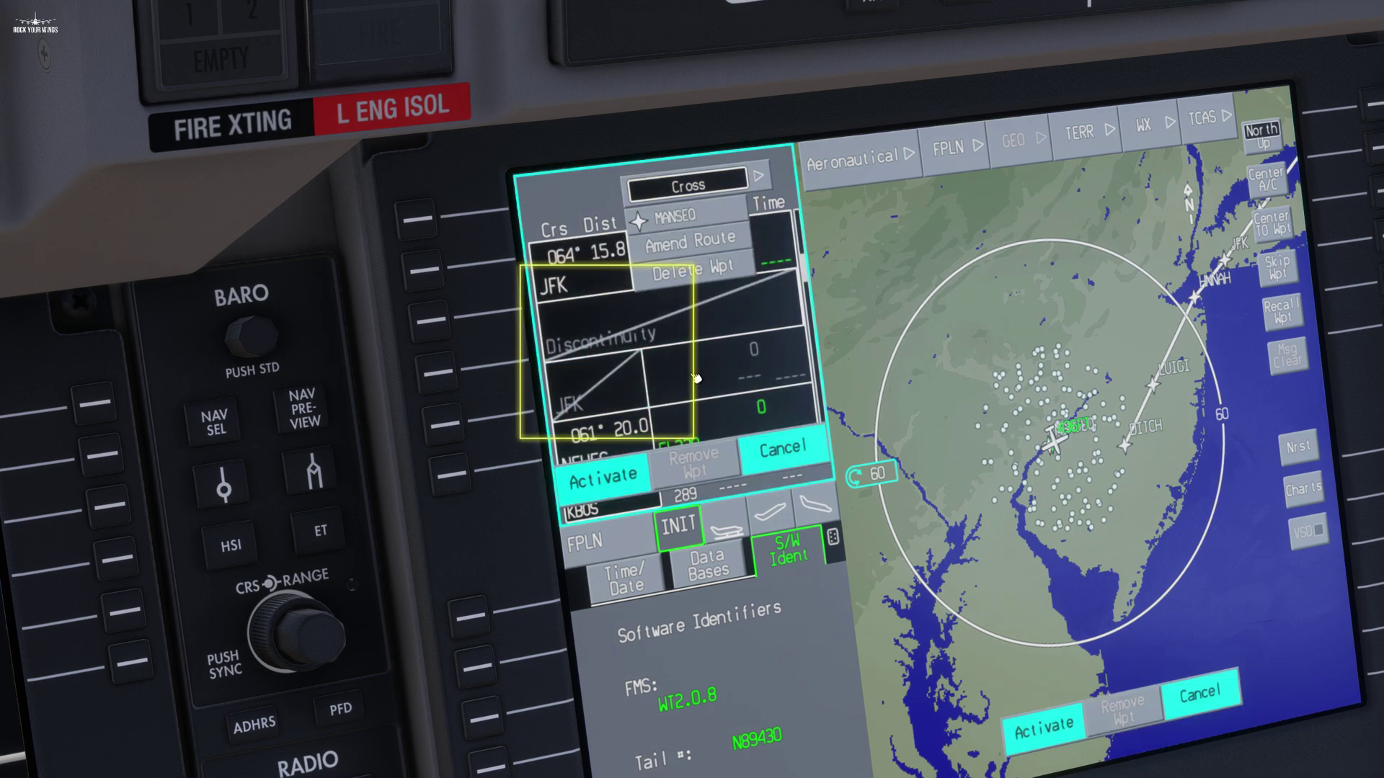
click(618, 480)
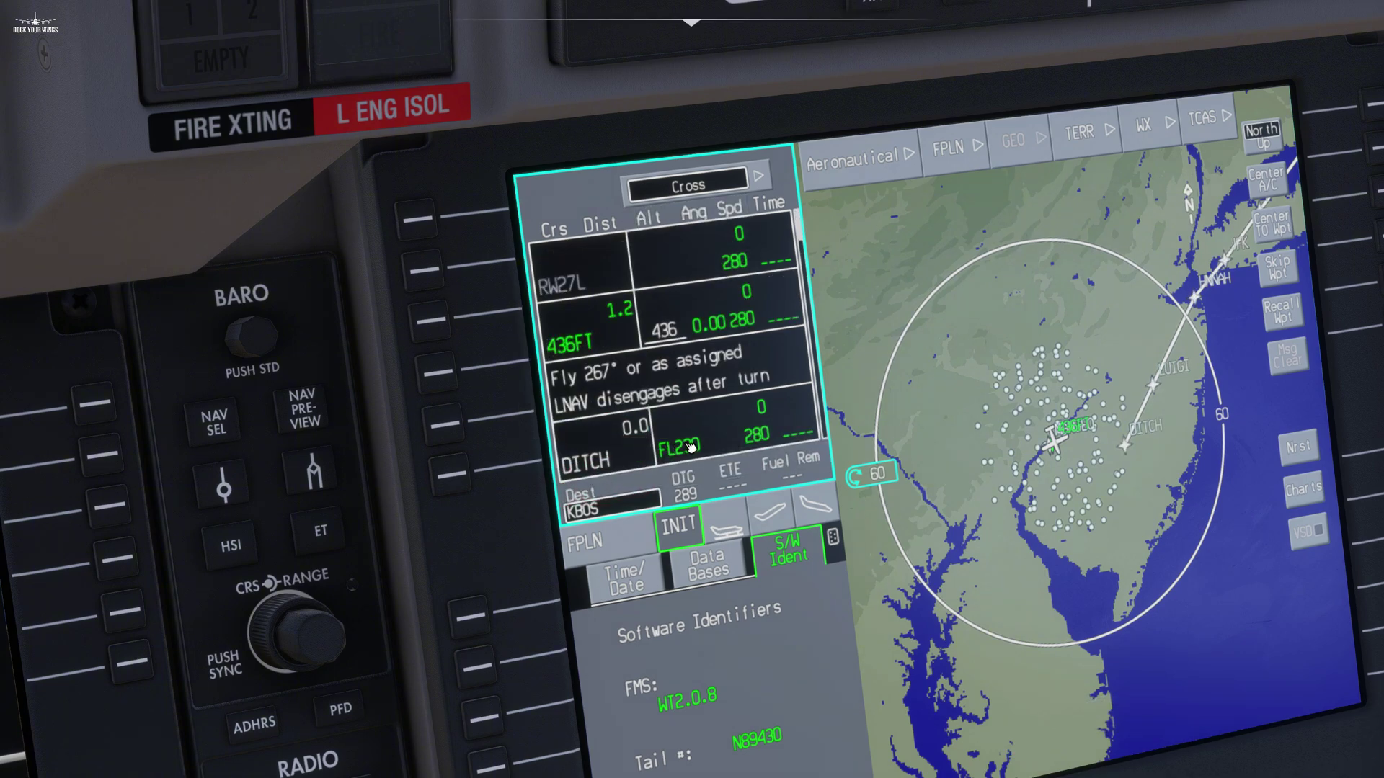
scroll(698, 434, down, 8)
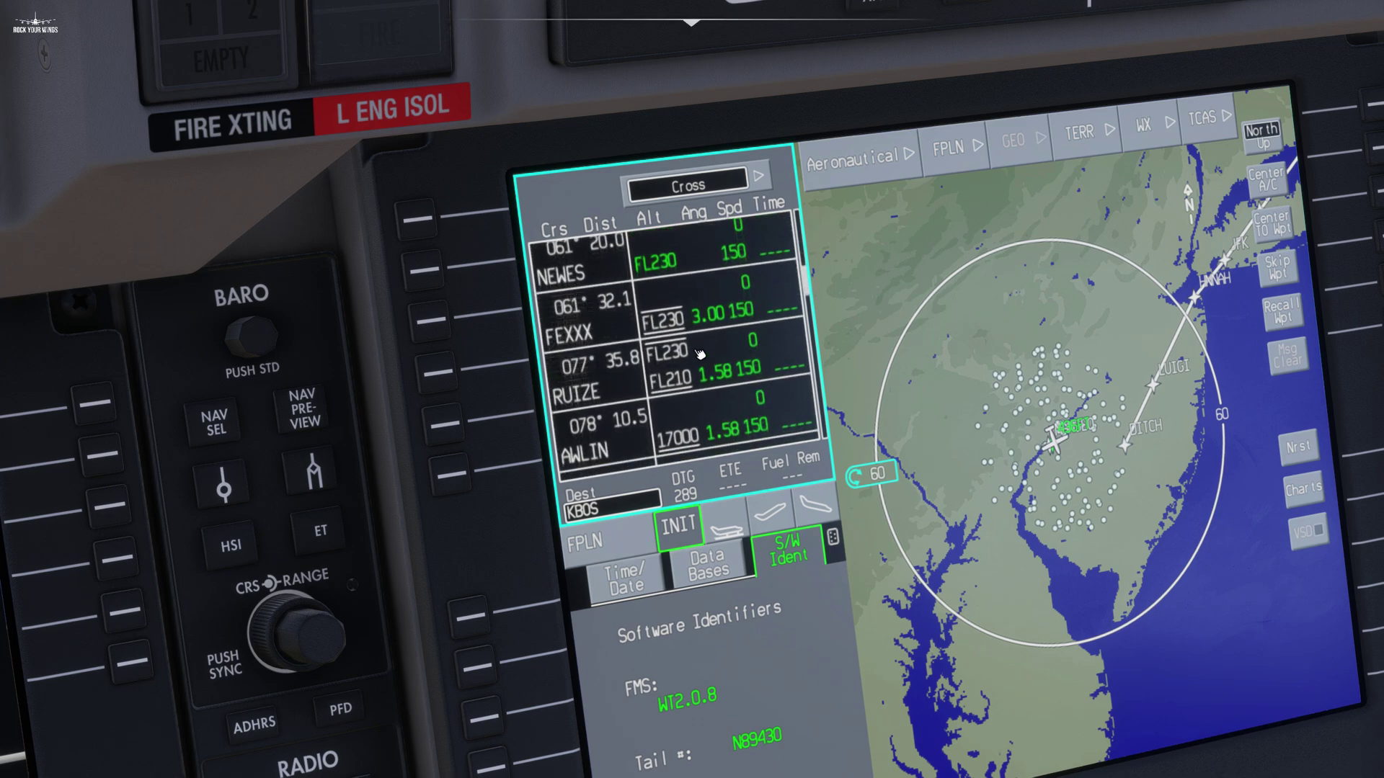
scroll(703, 387, up, 4)
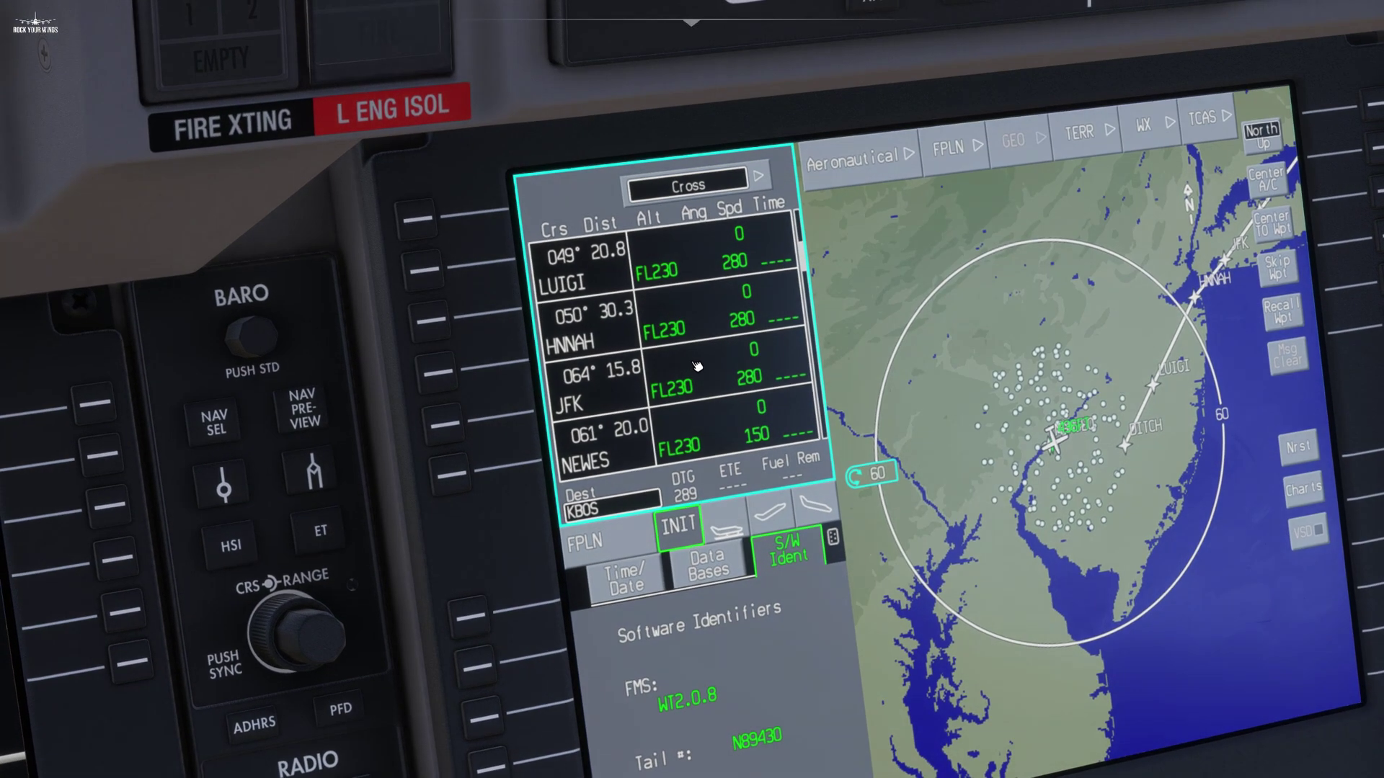
Centre the map on waypoint JFK, adjust the zoom, then recentre on the aircraft.
click(606, 395)
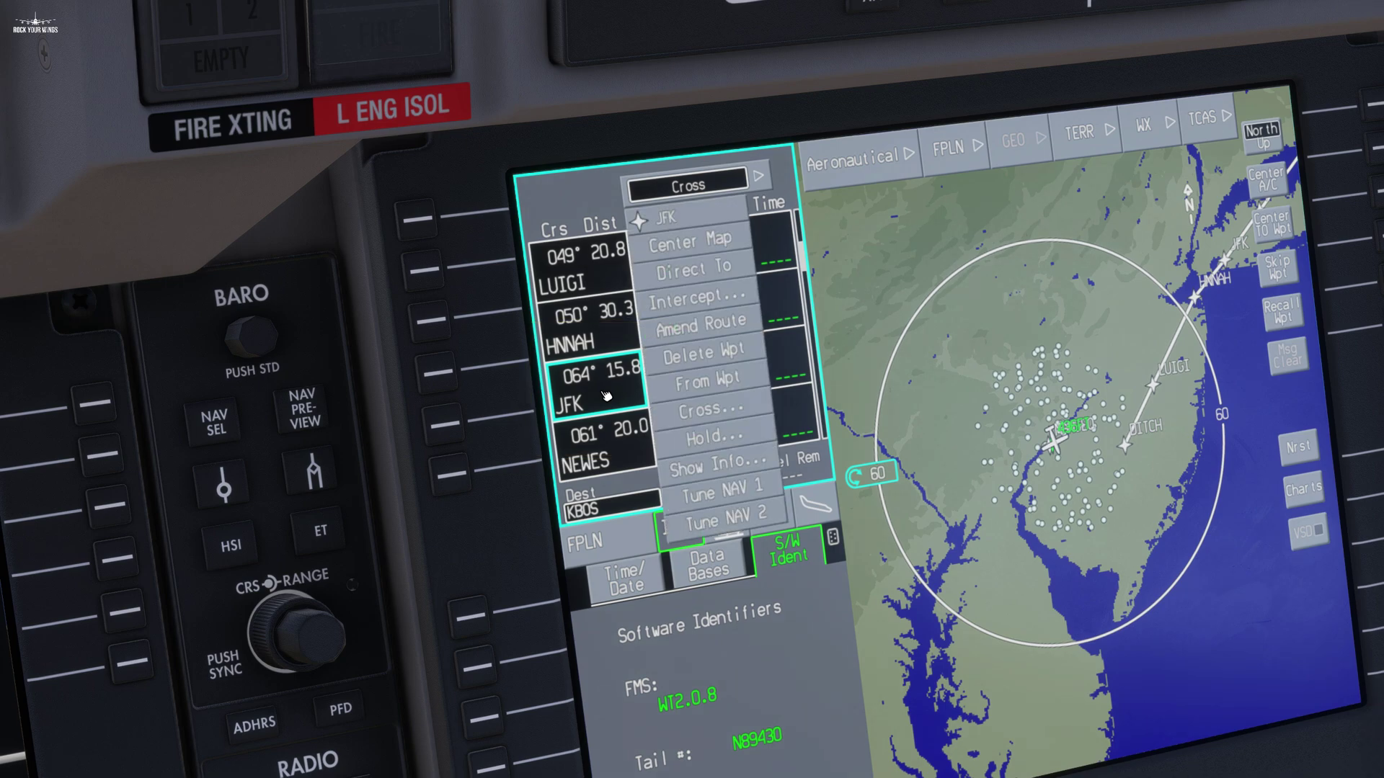
click(697, 246)
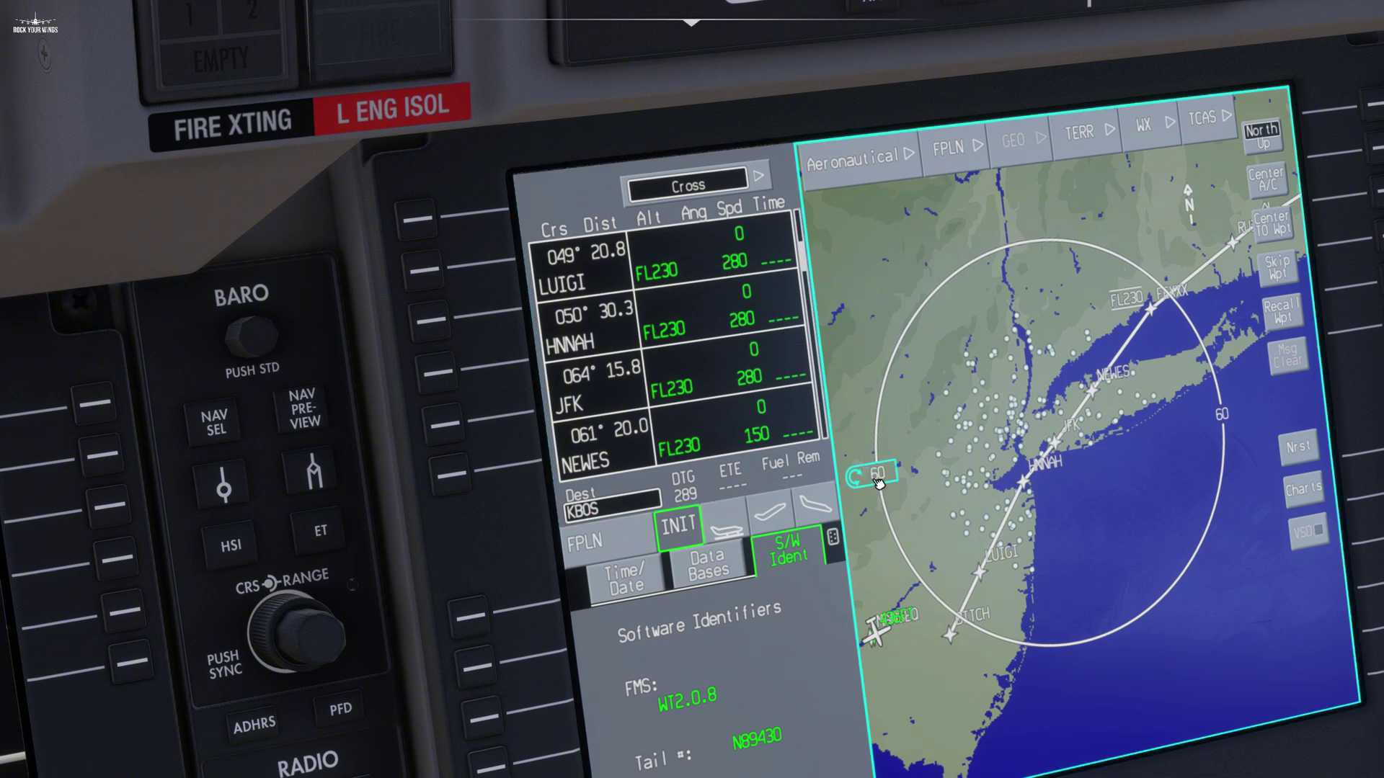
scroll(879, 474, down, 1)
scroll(879, 473, up, 2)
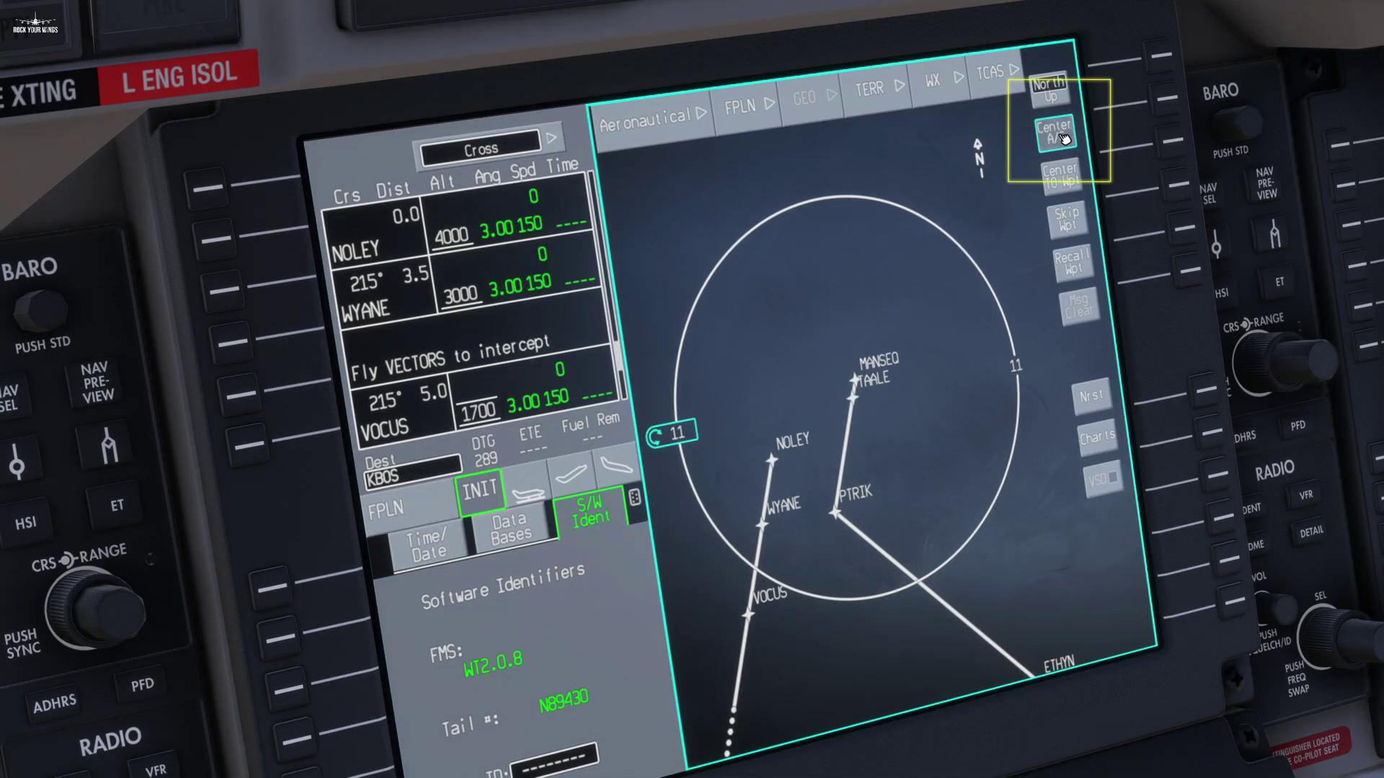
click(1060, 135)
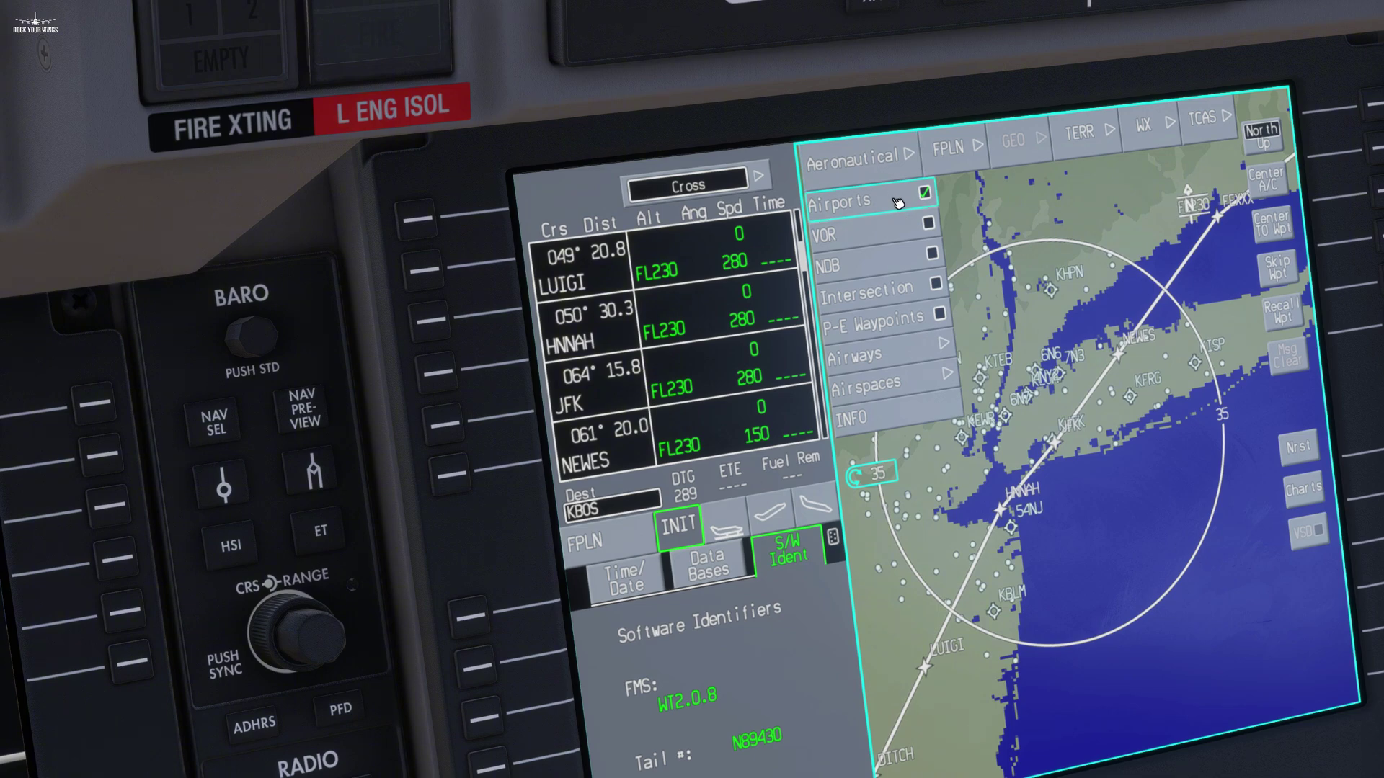
Hide airport symbols and terrain colouring on the map.
click(898, 204)
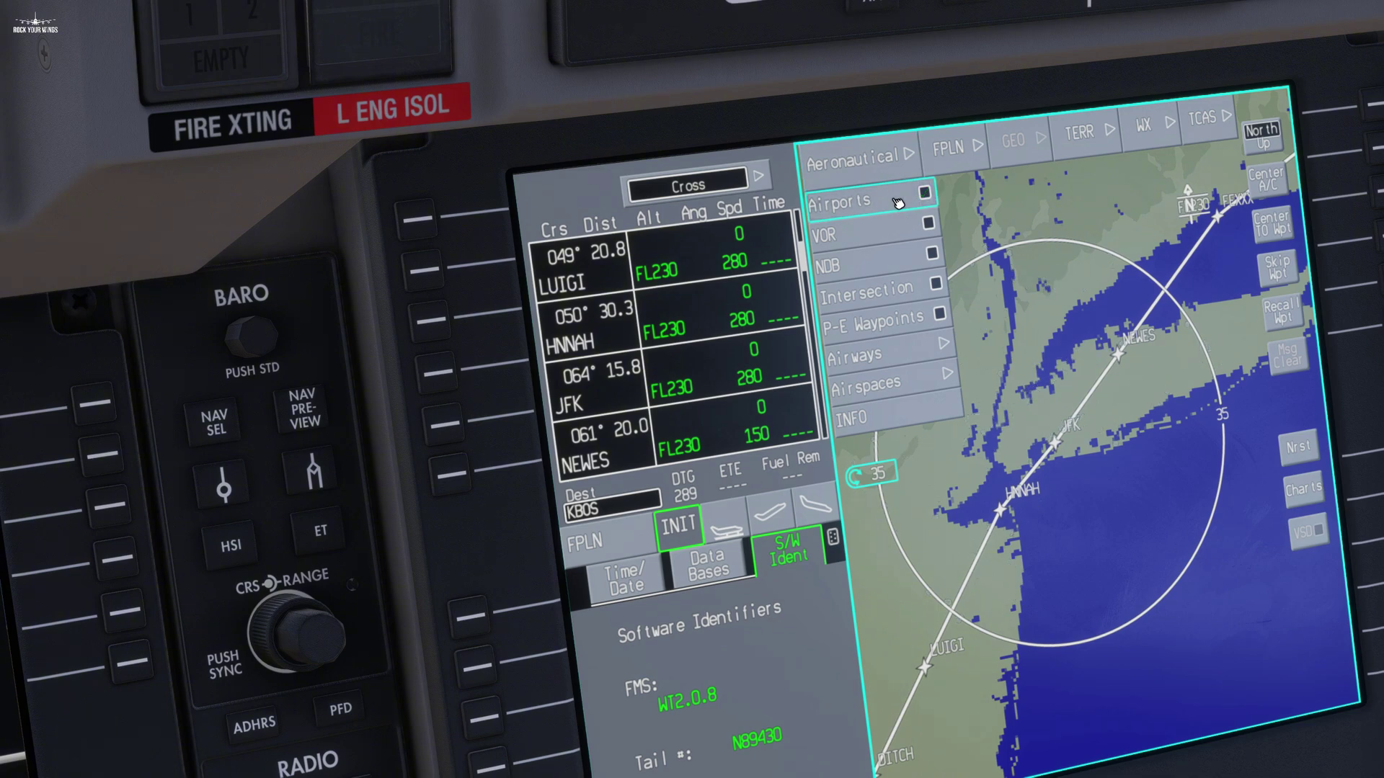
click(1085, 133)
click(1110, 171)
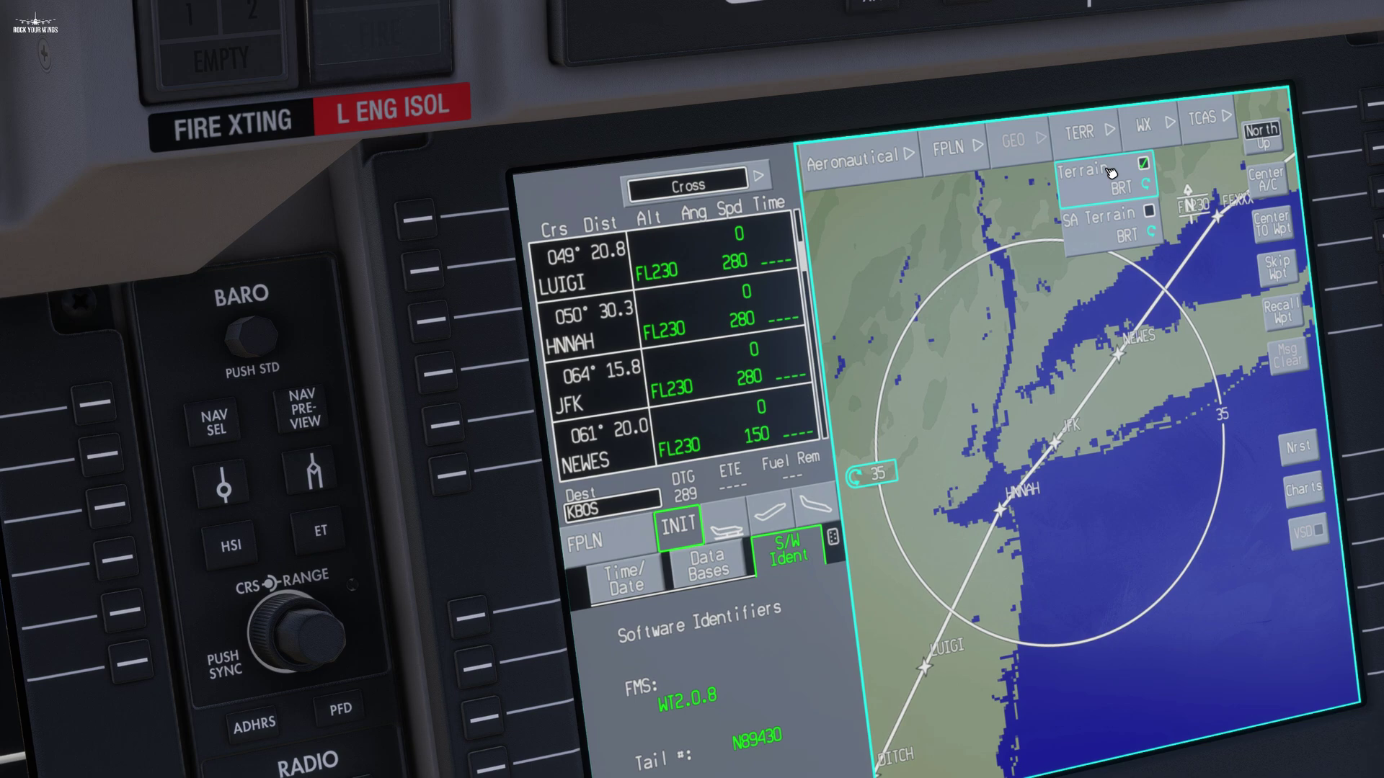
click(1109, 171)
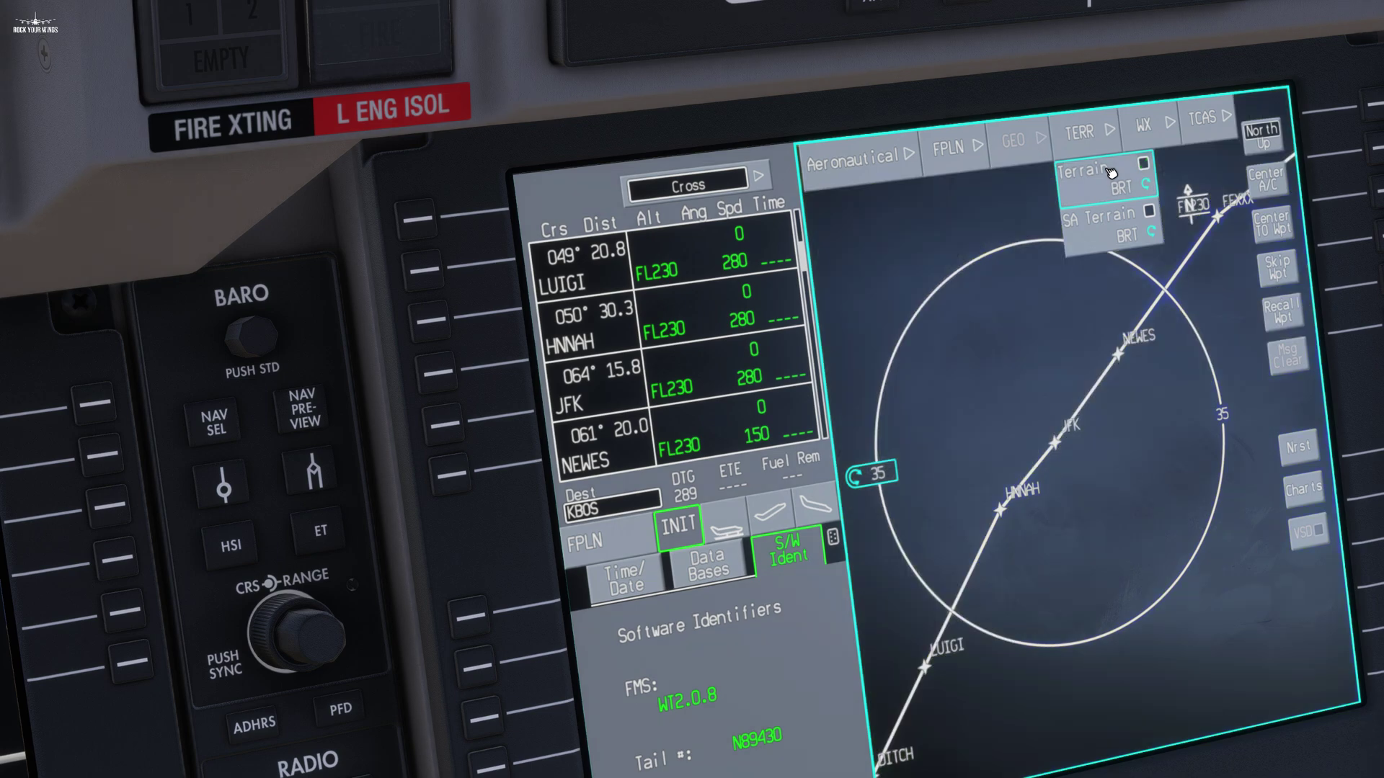
Close the TERR menu to return to the flight plan's KBOS approach legs.
click(1084, 133)
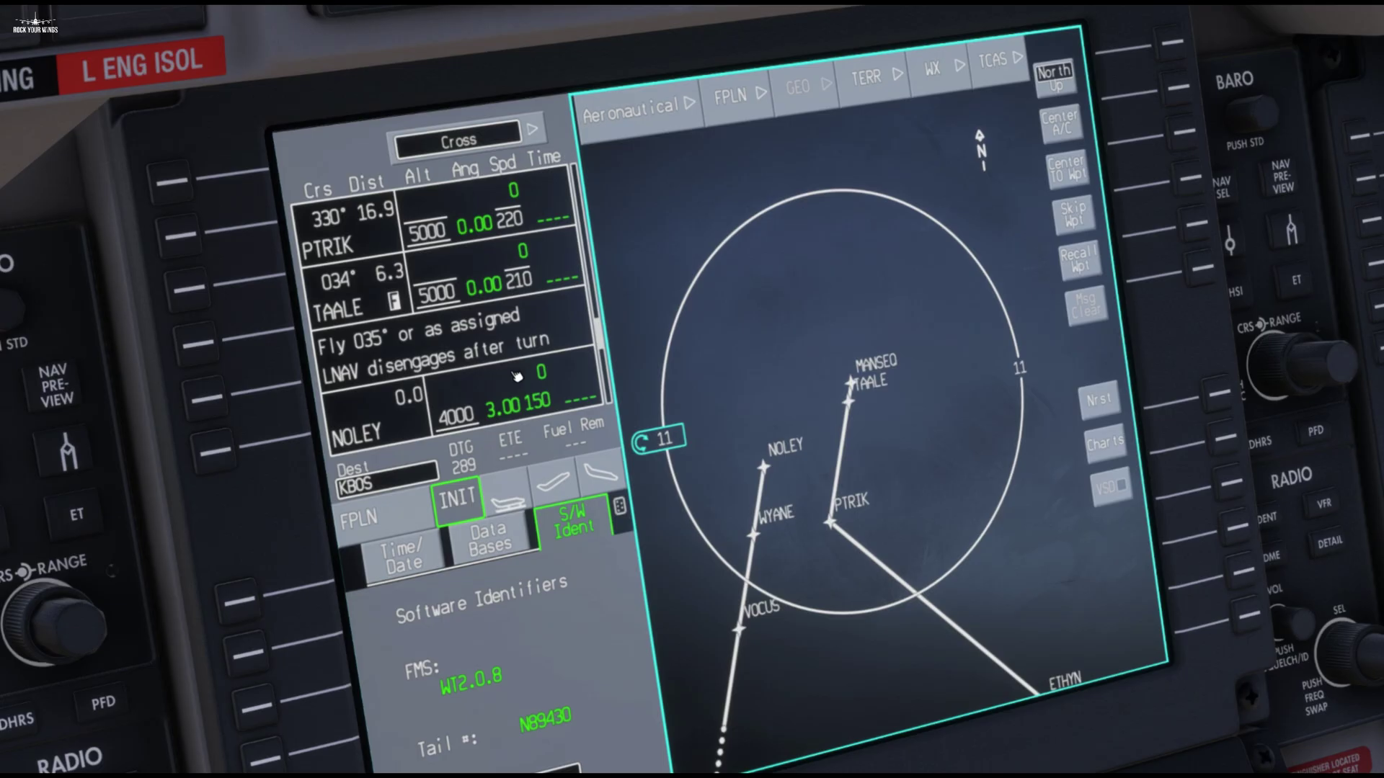